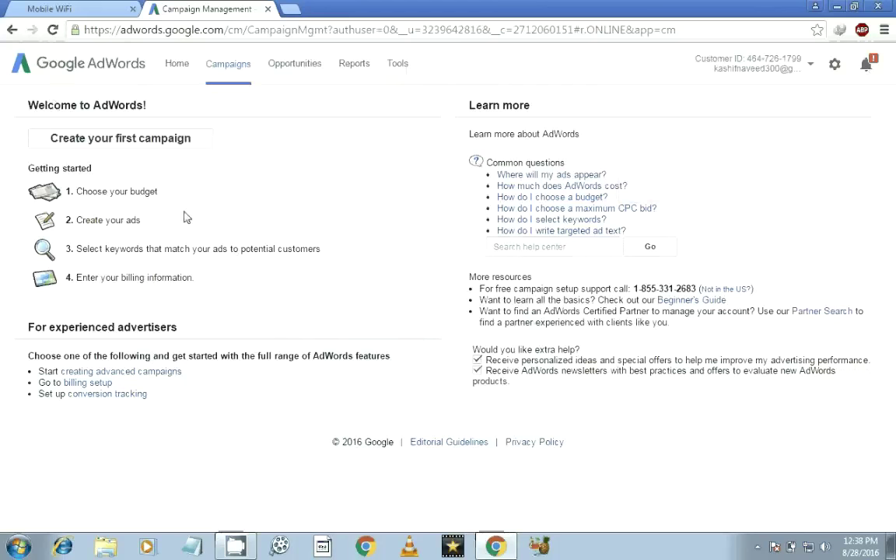
Go to the Keyword Planner through the AdWords Tools menu.
{"action": "left_click", "coordinate": [397, 65]}
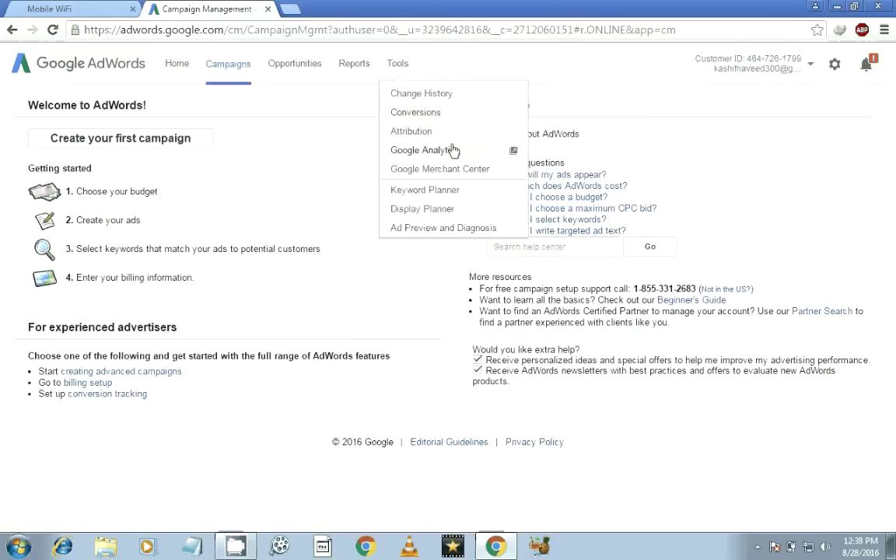
{"action": "left_click", "coordinate": [444, 196]}
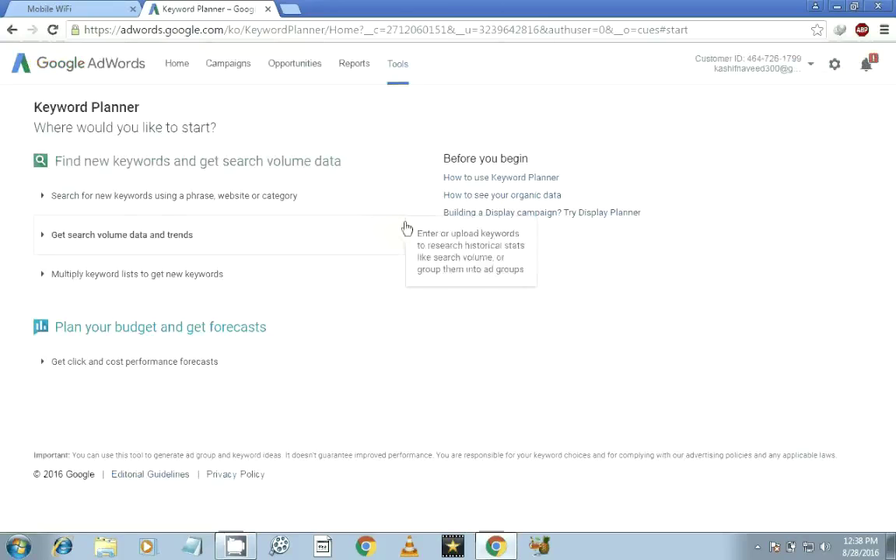
Search for new keyword ideas using the phrase 'make money' as the product or service.
{"action": "left_click", "coordinate": [175, 199]}
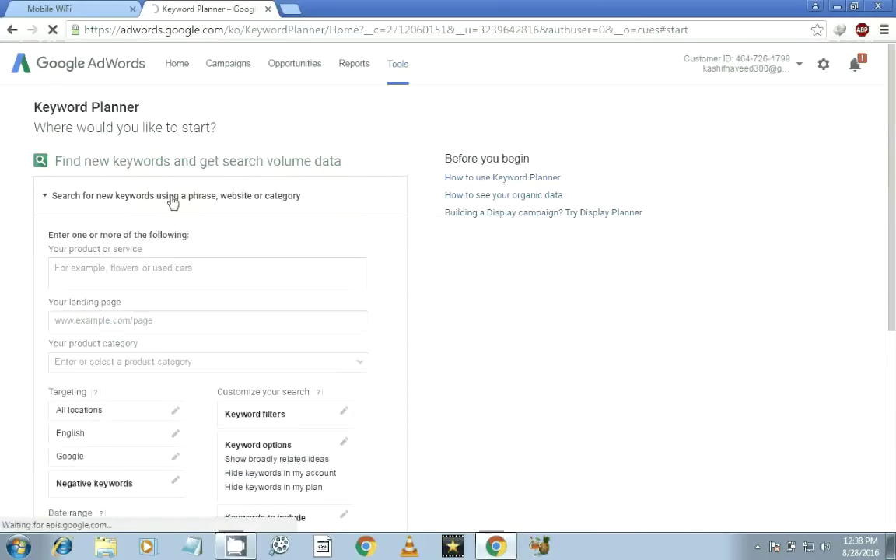
{"action": "left_click", "coordinate": [168, 273]}
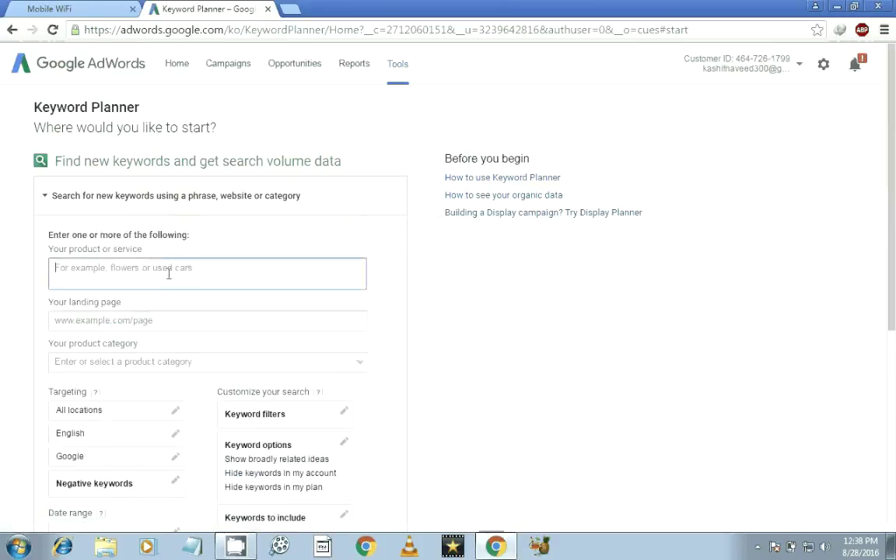
{"action": "type", "text": "make money"}
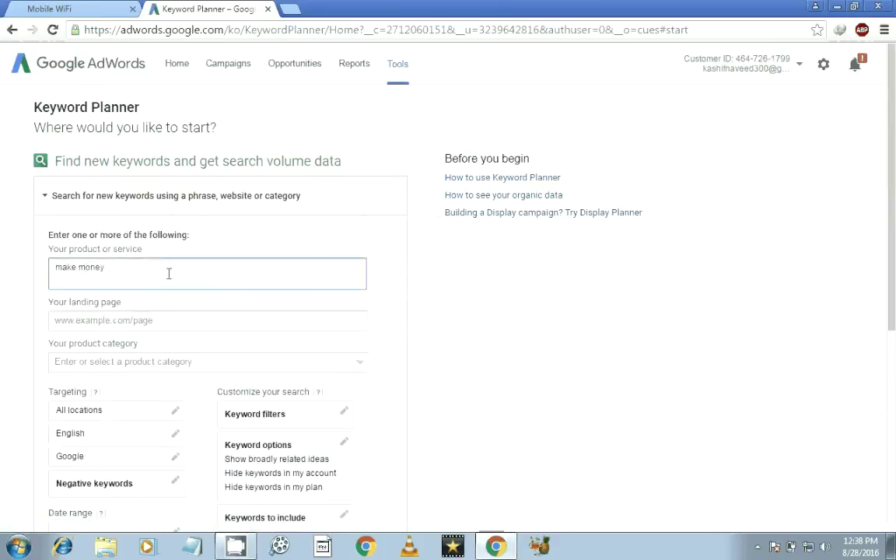
{"action": "scroll", "coordinate": [120, 308], "scroll_direction": "down", "scroll_amount": 3}
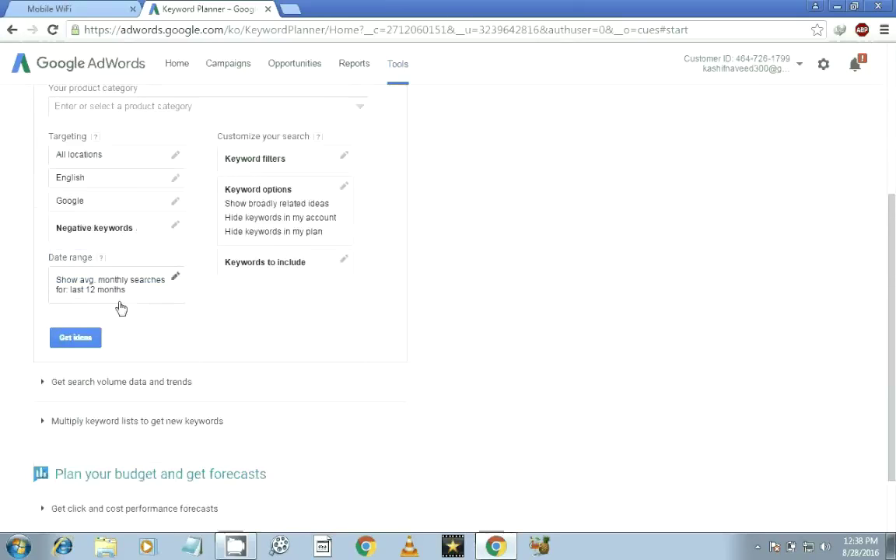
{"action": "left_click", "coordinate": [75, 339]}
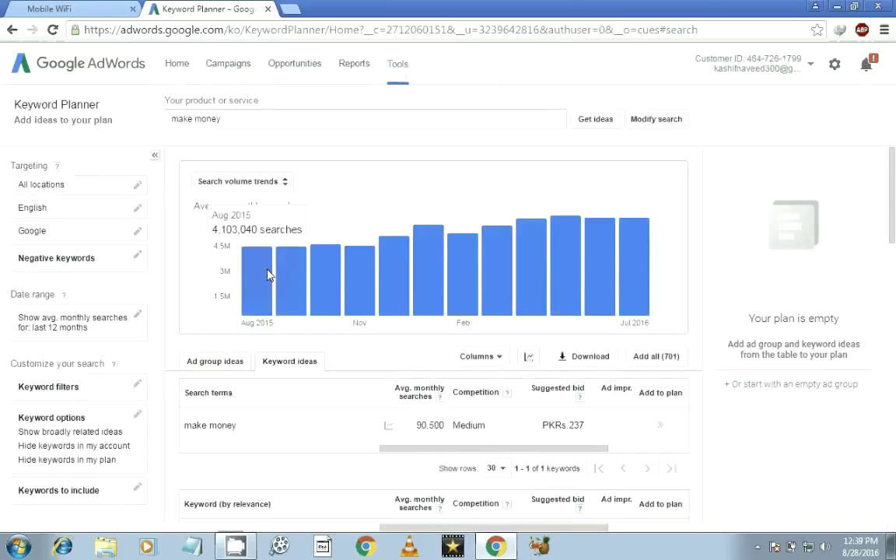
{"action": "left_click_drag", "start_coordinate": [893, 204], "coordinate": [895, 261]}
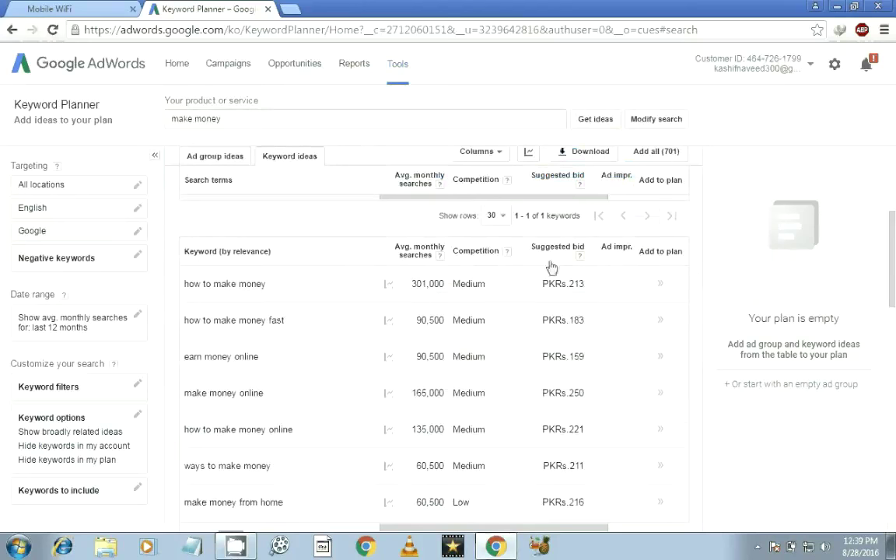
{"action": "left_click", "coordinate": [276, 288]}
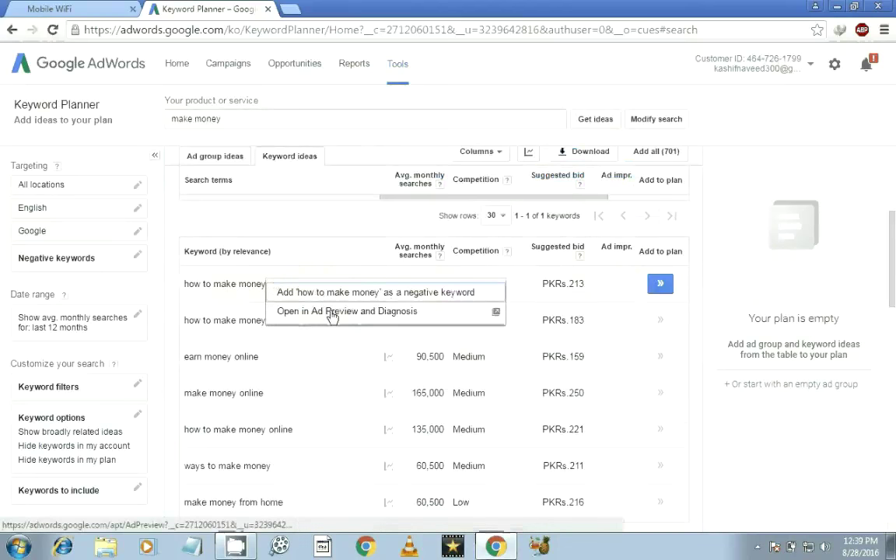
{"action": "left_click", "coordinate": [327, 358]}
{"action": "left_click", "coordinate": [311, 298]}
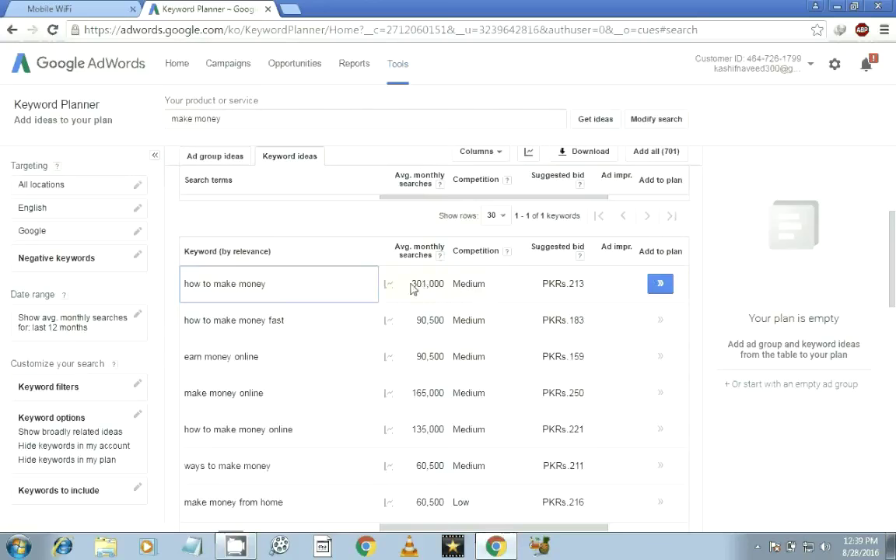
{"action": "double_click", "coordinate": [413, 286]}
{"action": "left_click", "coordinate": [491, 312]}
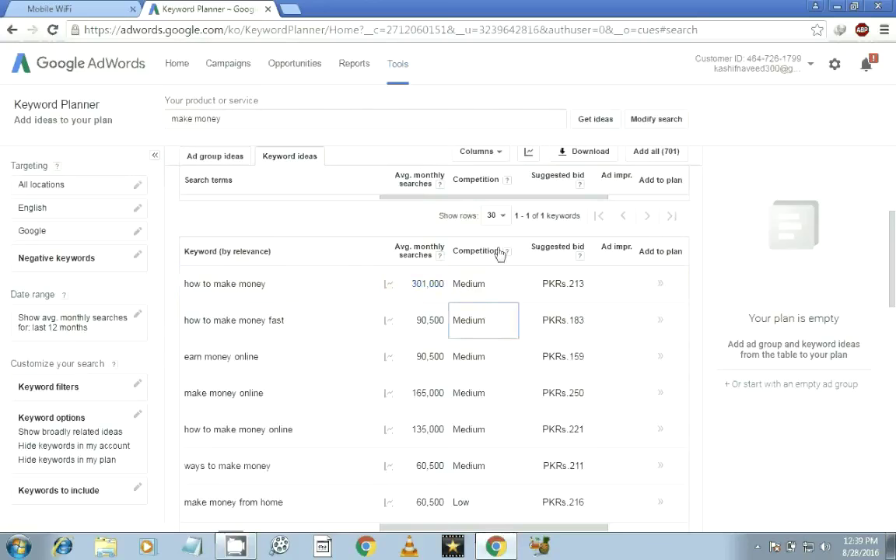
{"action": "left_click_drag", "start_coordinate": [893, 260], "coordinate": [894, 287]}
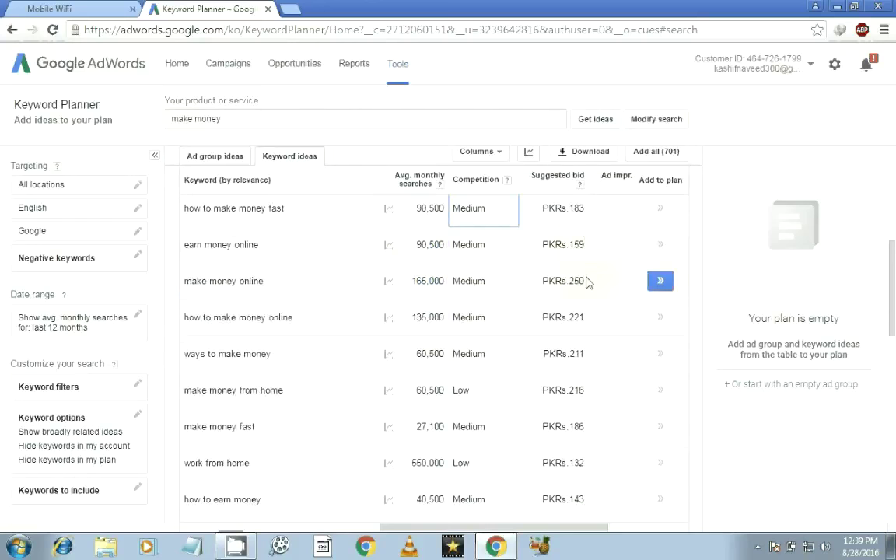
{"action": "left_click_drag", "start_coordinate": [543, 282], "coordinate": [595, 282]}
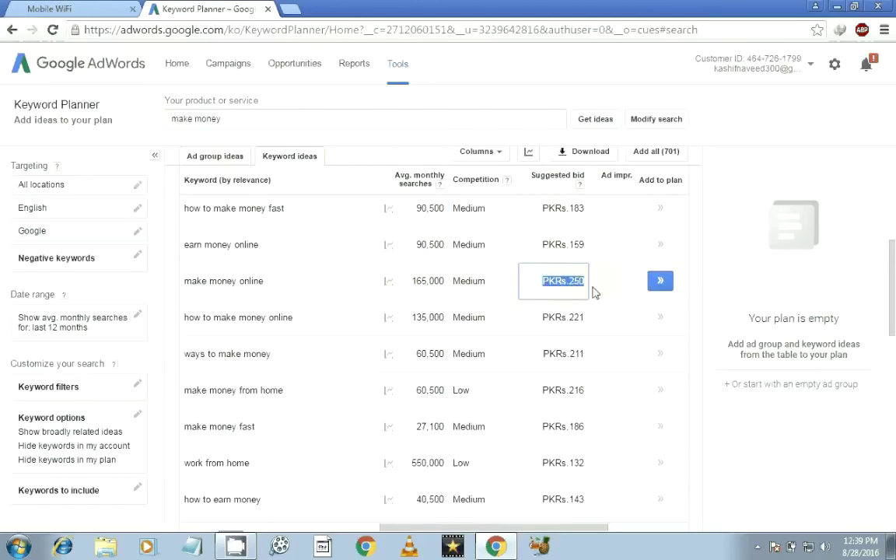
{"action": "triple_click", "coordinate": [600, 317]}
{"action": "left_click", "coordinate": [600, 359]}
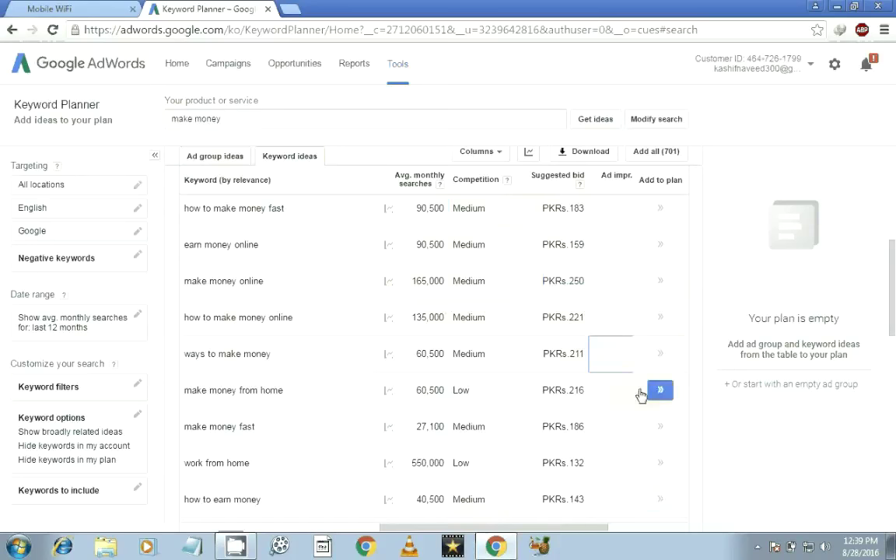
{"action": "left_click_drag", "start_coordinate": [894, 265], "coordinate": [895, 385]}
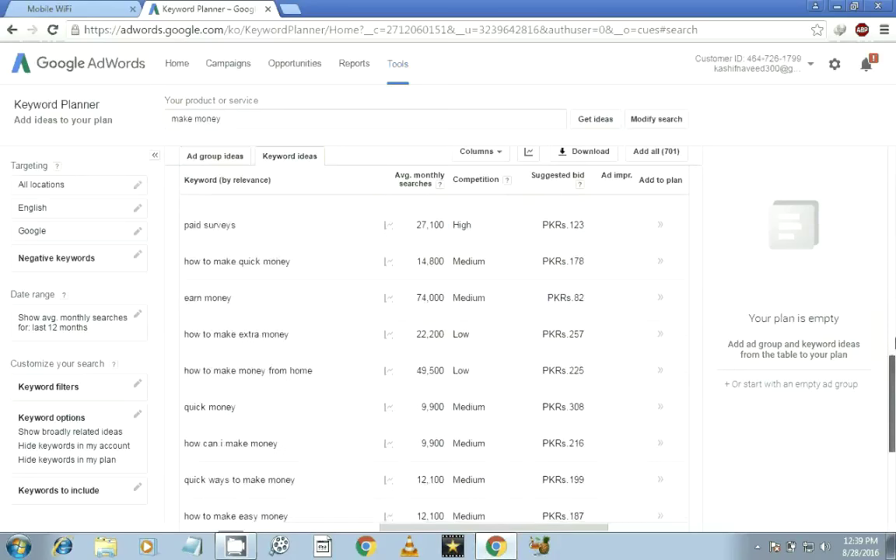
{"action": "left_click_drag", "start_coordinate": [895, 342], "coordinate": [895, 449]}
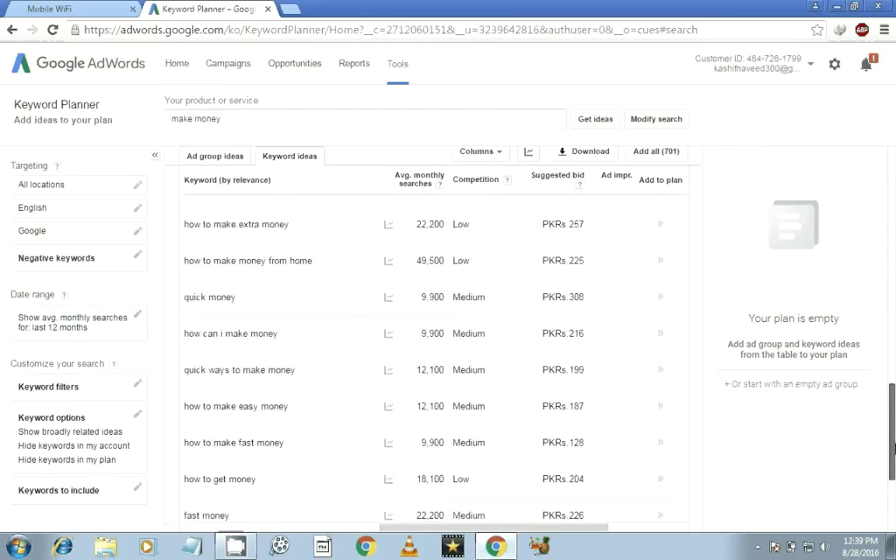
{"action": "scroll", "coordinate": [226, 360], "scroll_direction": "down", "scroll_amount": 1}
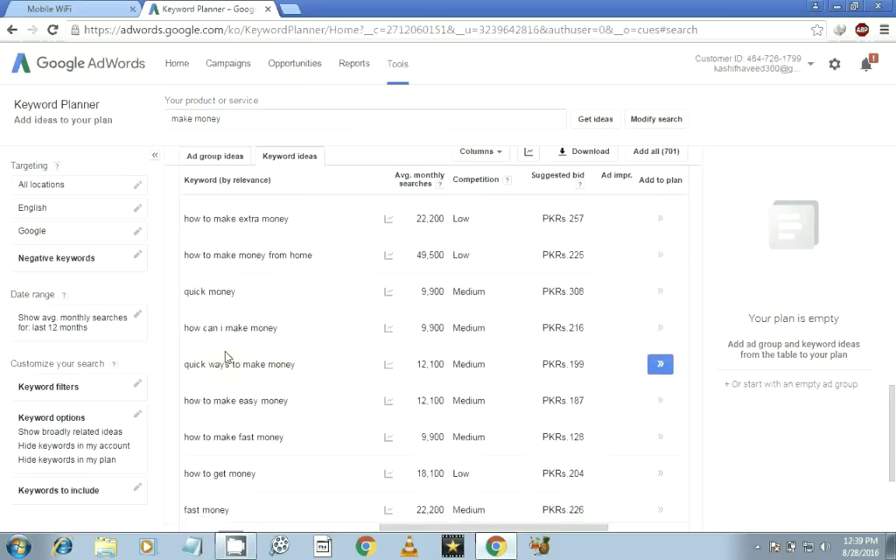
{"action": "left_click_drag", "start_coordinate": [892, 409], "coordinate": [895, 475]}
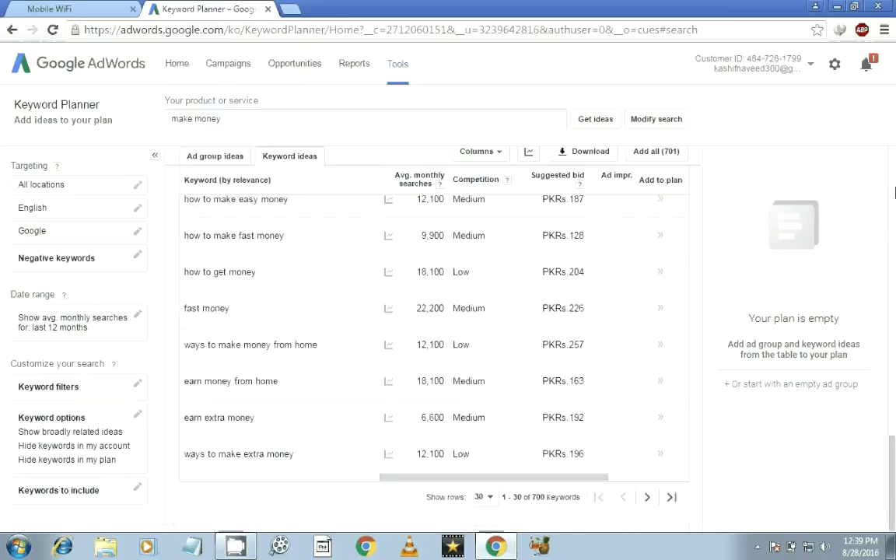
{"action": "left_click", "coordinate": [895, 193]}
{"action": "left_click", "coordinate": [895, 193]}
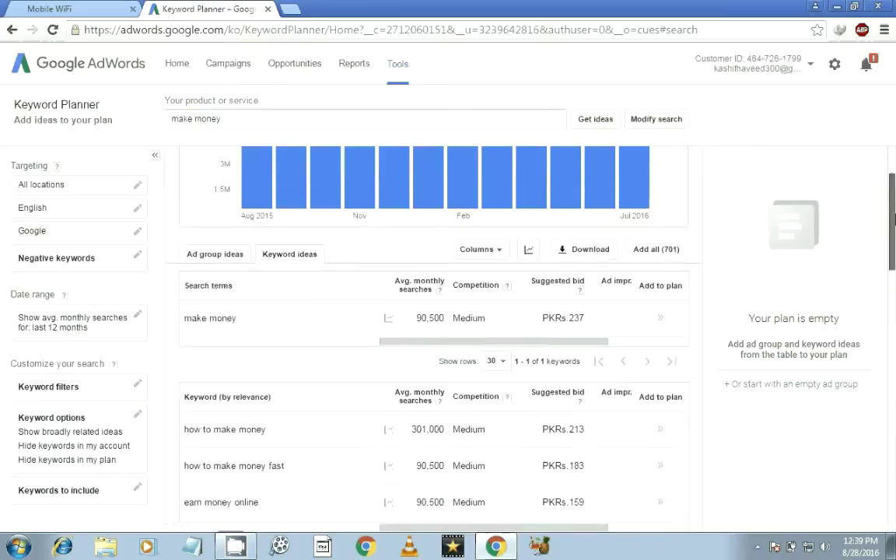
{"action": "scroll", "coordinate": [895, 219], "scroll_direction": "down", "scroll_amount": 1}
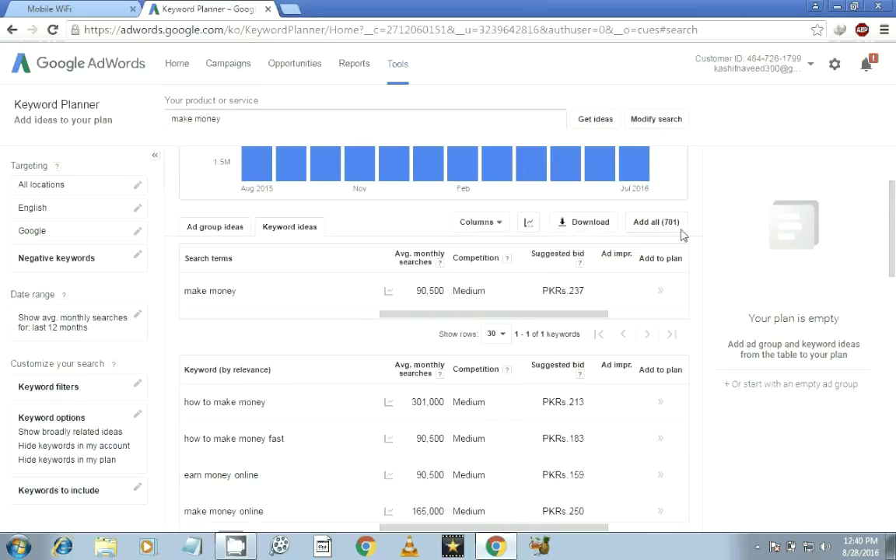
Check the ideas table columns, then switch to the Ad group ideas view.
{"action": "left_click", "coordinate": [505, 224]}
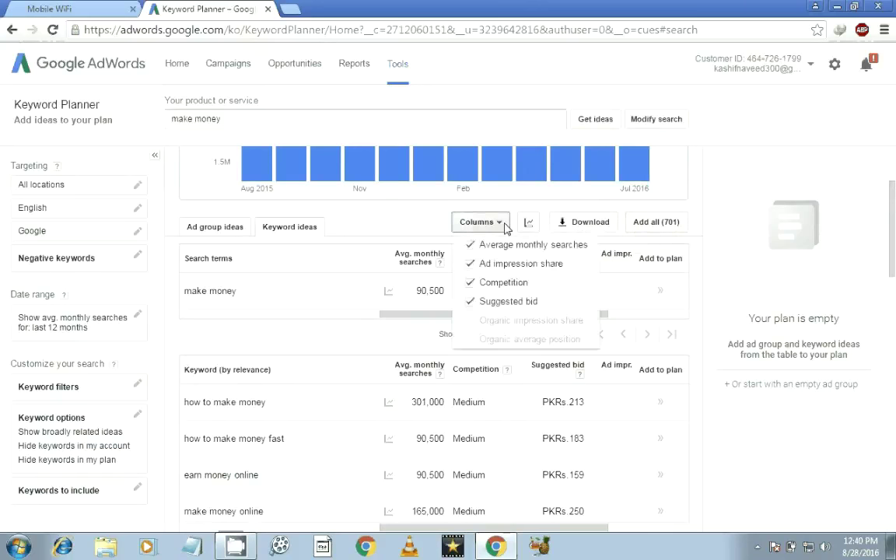
{"action": "left_click", "coordinate": [317, 299]}
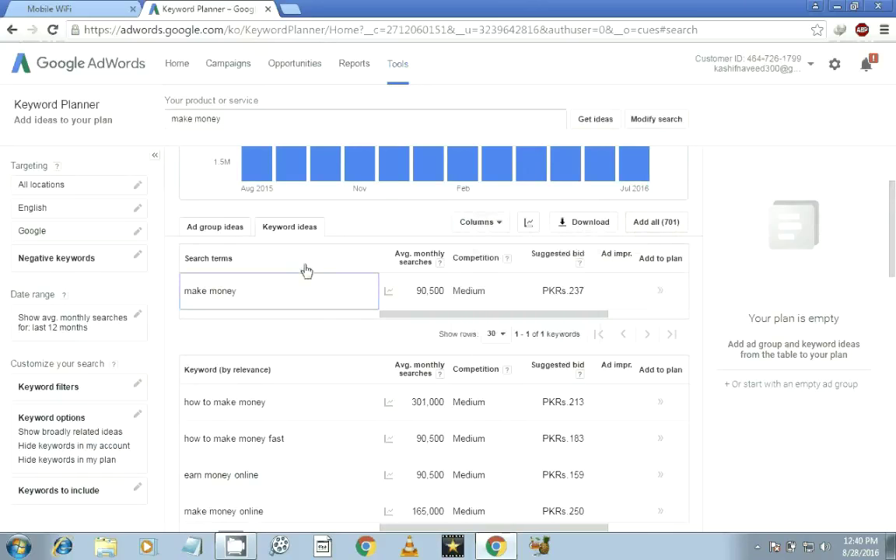
{"action": "left_click", "coordinate": [216, 230]}
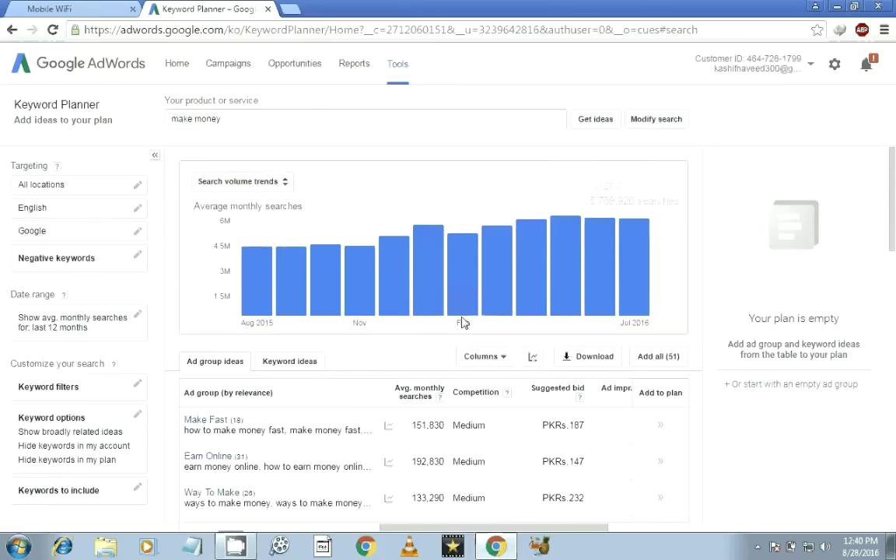
Send the Way To Make ad group idea to Ad Preview and Diagnosis.
{"action": "left_click_drag", "start_coordinate": [894, 201], "coordinate": [894, 241]}
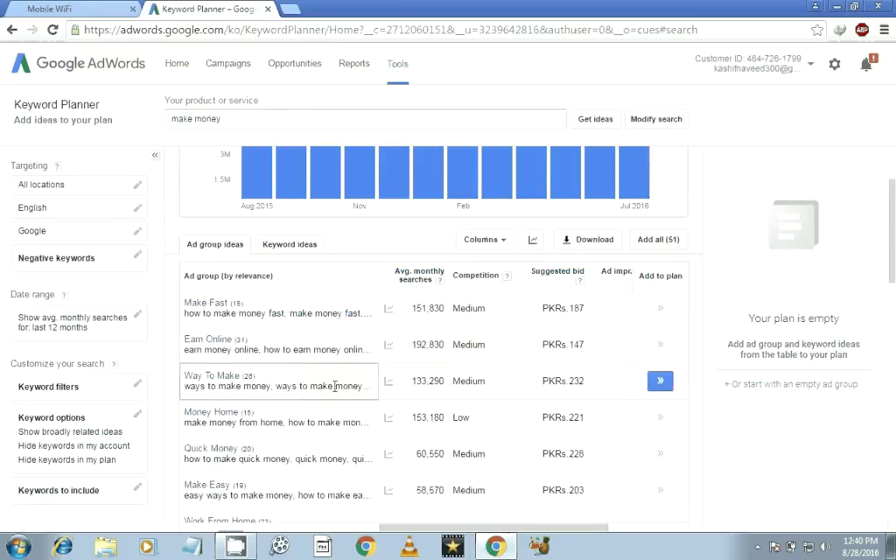
{"action": "left_click", "coordinate": [233, 377]}
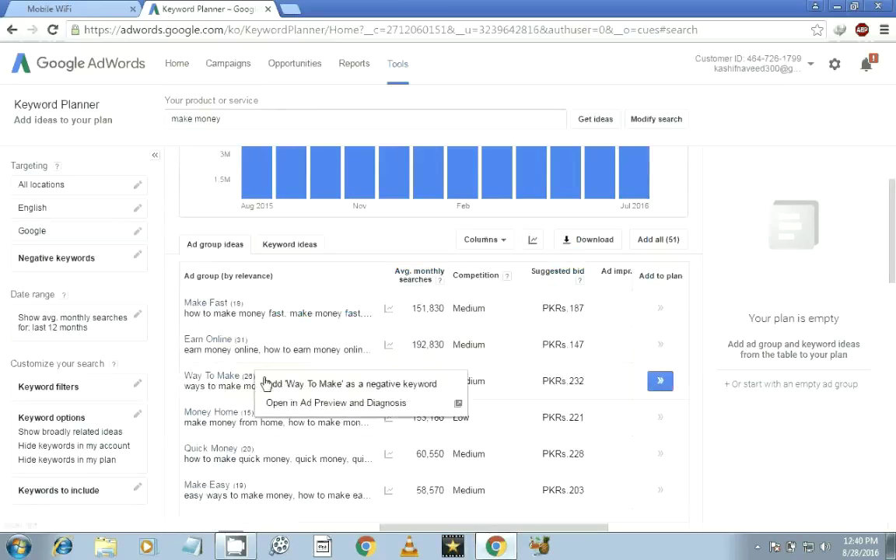
{"action": "left_click", "coordinate": [290, 405]}
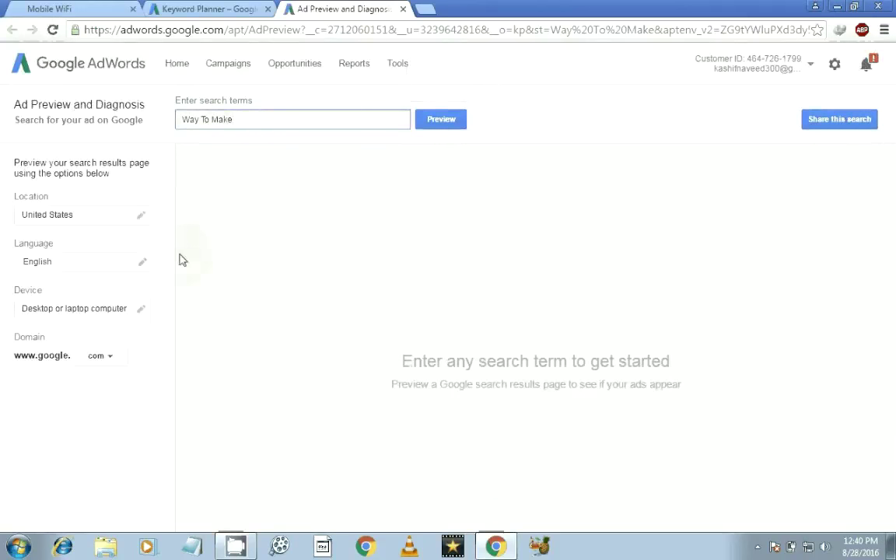
Replace the United States preview location by entering 'pakistan' in the location editor.
{"action": "left_click", "coordinate": [122, 226]}
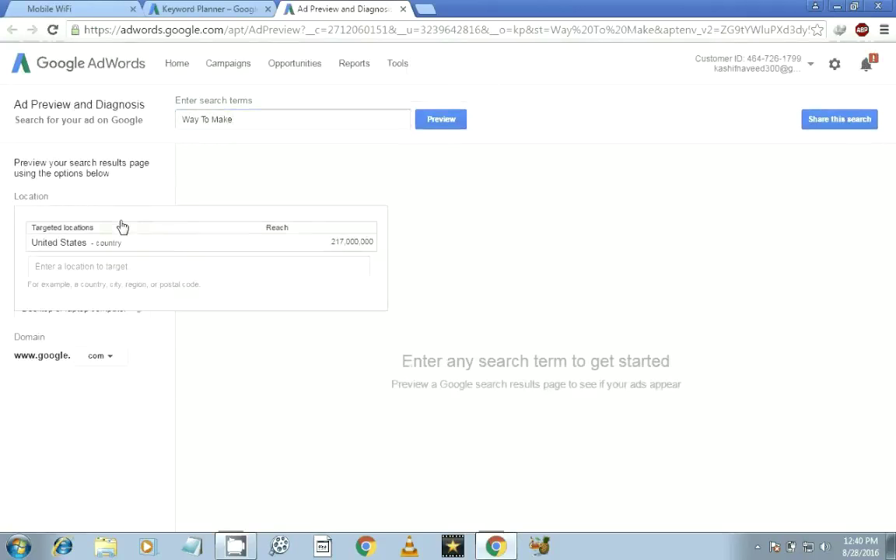
{"action": "left_click", "coordinate": [161, 267]}
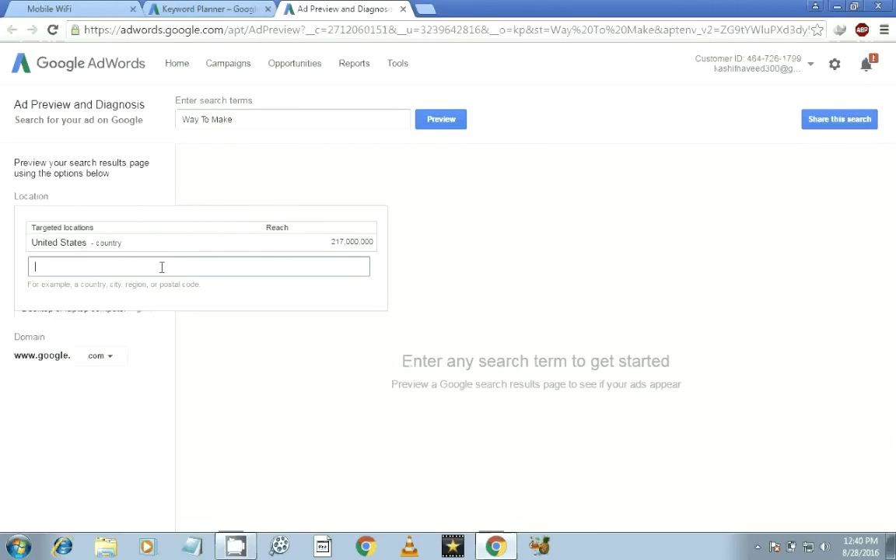
{"action": "left_click", "coordinate": [168, 249]}
{"action": "left_click", "coordinate": [158, 258]}
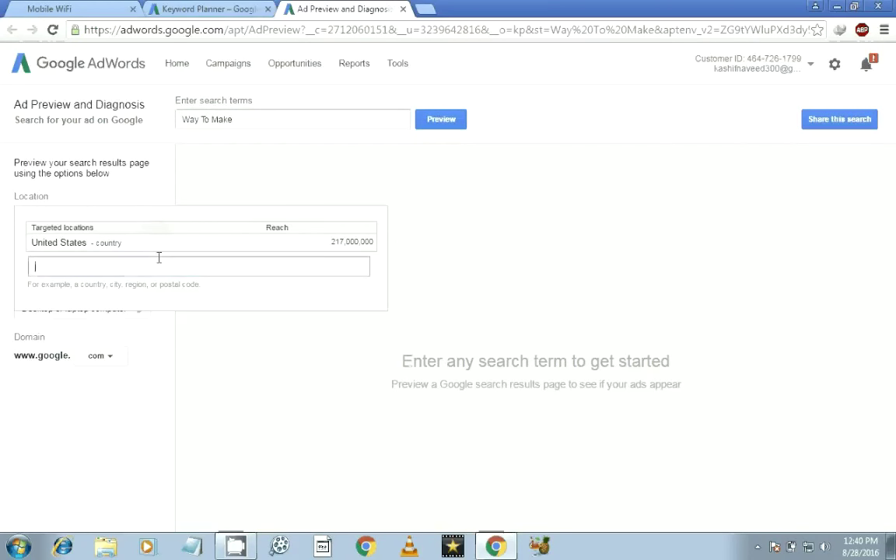
{"action": "type", "text": "pak"}
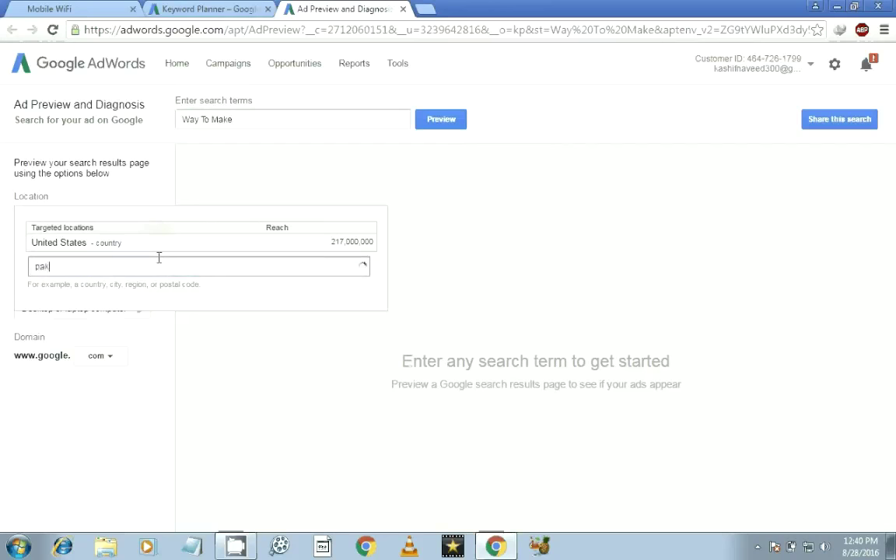
{"action": "type", "text": "istan"}
{"action": "key", "text": "Return"}
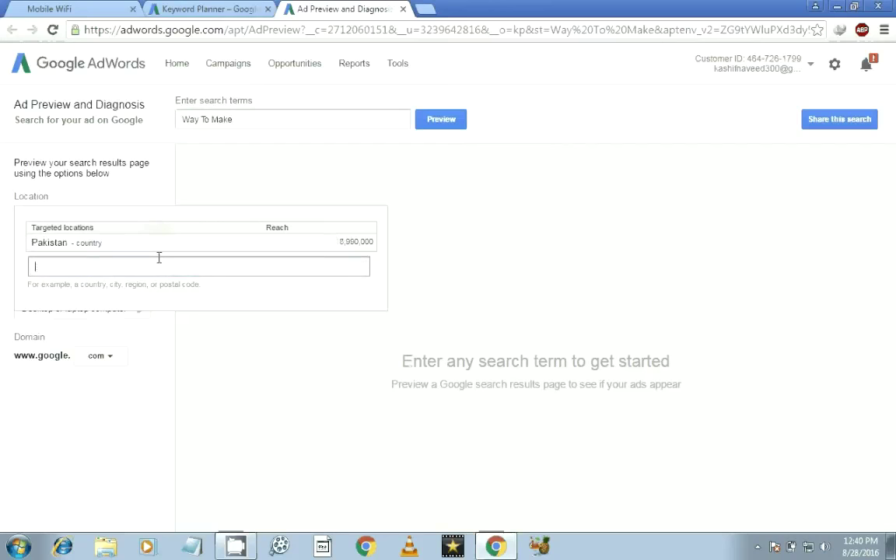
Select Pakistan from the location matches, close the editor, and keep the google.com domain.
{"action": "type", "text": "o"}
{"action": "key", "text": "BackSpace"}
{"action": "type", "text": "pak"}
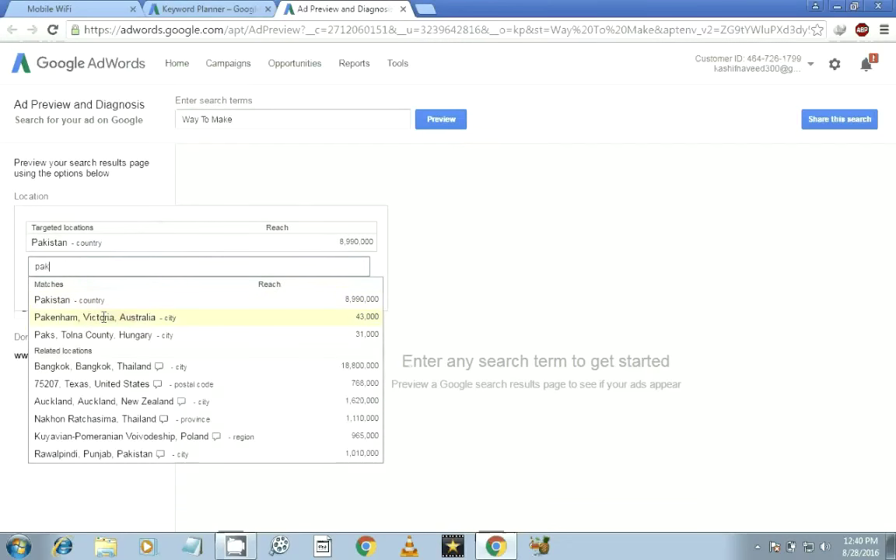
{"action": "left_click", "coordinate": [45, 300]}
{"action": "left_click", "coordinate": [154, 268]}
{"action": "left_click", "coordinate": [236, 345]}
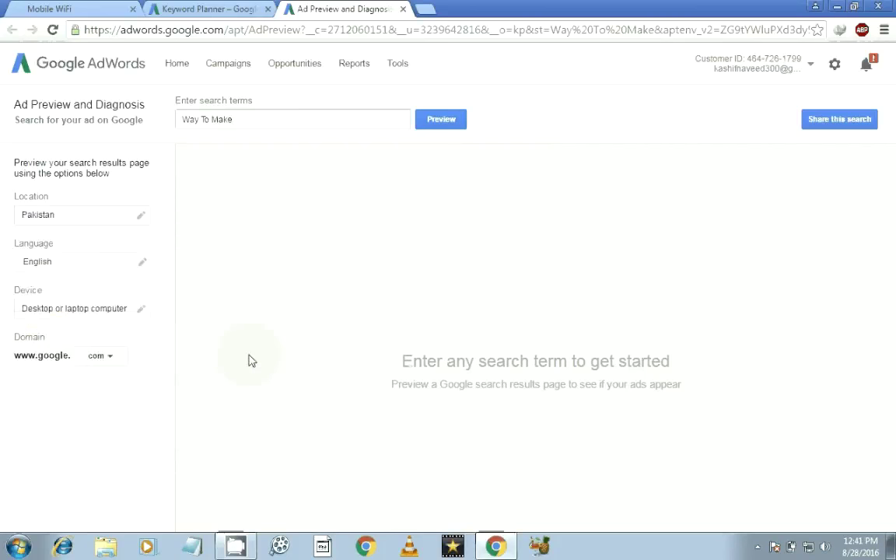
{"action": "left_click", "coordinate": [115, 364]}
{"action": "left_click", "coordinate": [107, 330]}
Preview and scroll the Pakistan results for Way To Make, then select the search term.
{"action": "left_click", "coordinate": [454, 124]}
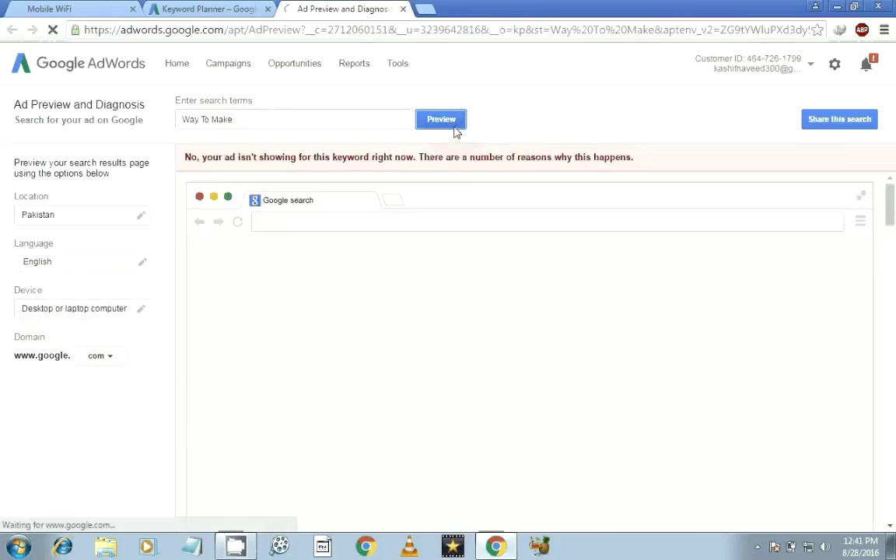
{"action": "left_click_drag", "start_coordinate": [893, 206], "coordinate": [894, 486]}
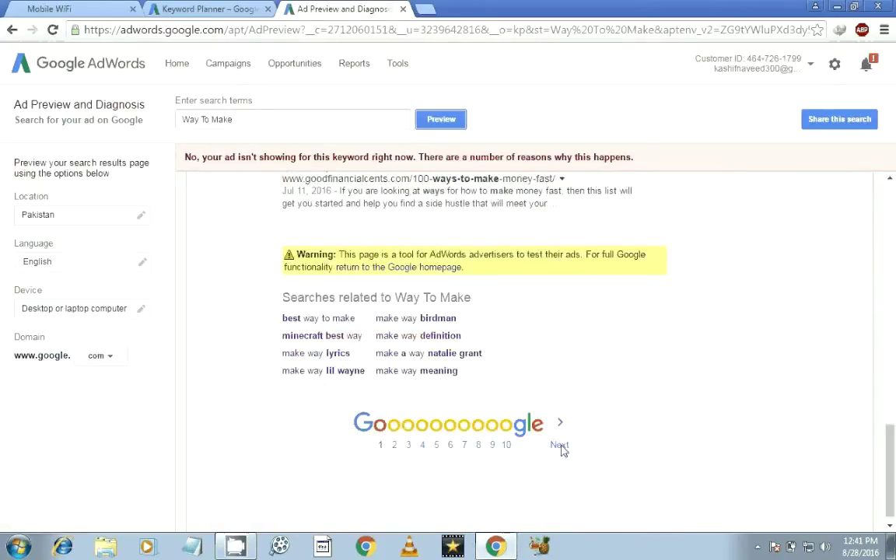
{"action": "left_click_drag", "start_coordinate": [894, 439], "coordinate": [895, 245]}
{"action": "left_click_drag", "start_coordinate": [233, 119], "coordinate": [178, 118]}
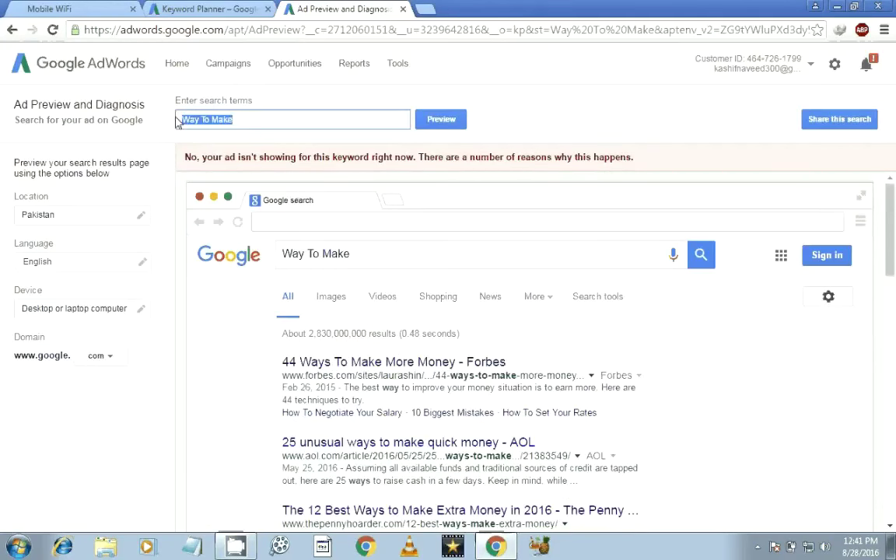
Preview and scroll the Google results for the search term 'upwork money'.
{"action": "key", "text": "BackSpace"}
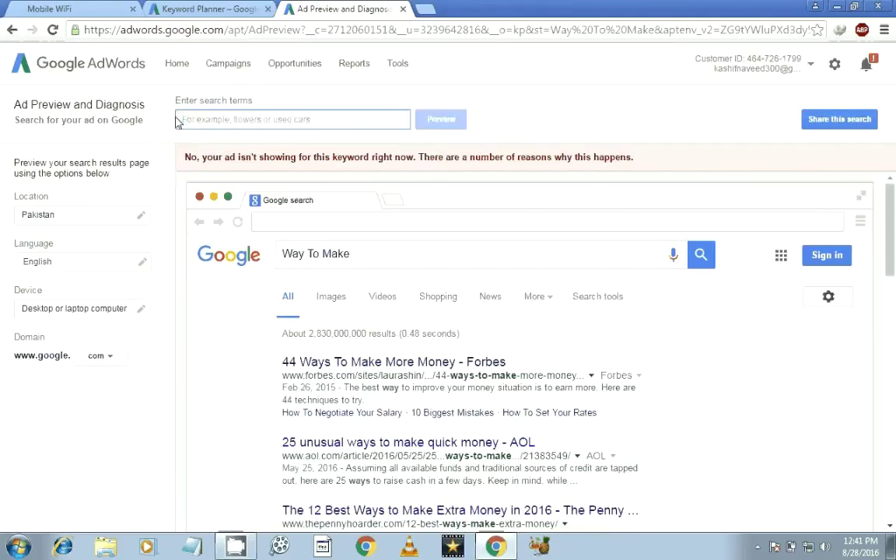
{"action": "type", "text": "upwork money"}
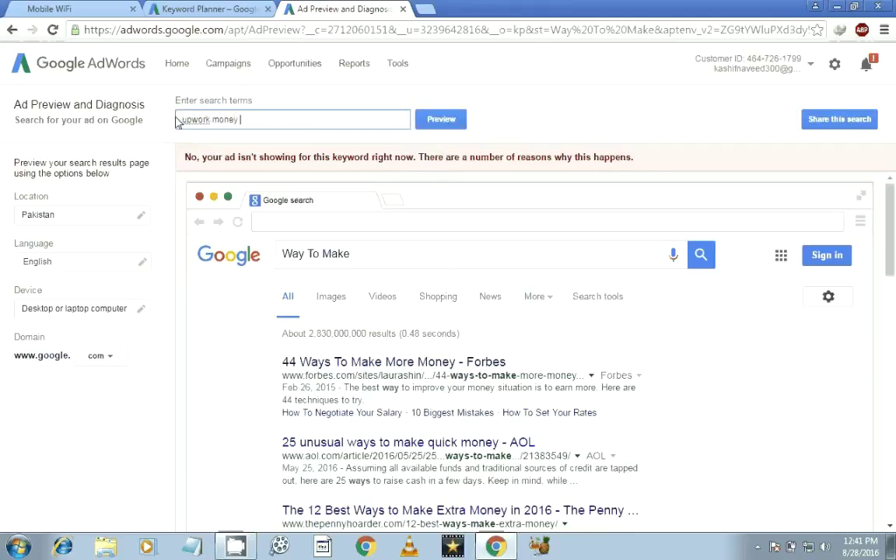
{"action": "key", "text": "Return"}
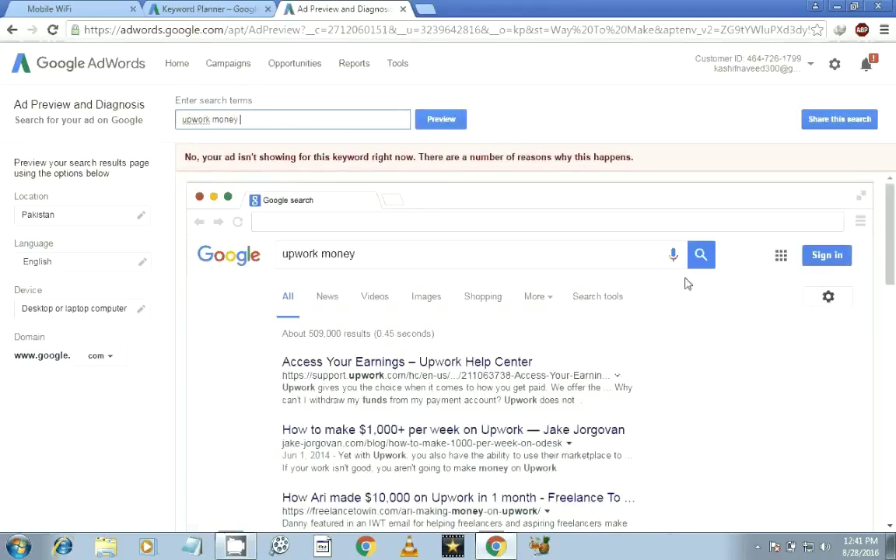
{"action": "left_click_drag", "start_coordinate": [891, 243], "coordinate": [895, 316]}
{"action": "scroll", "coordinate": [436, 306], "scroll_direction": "up", "scroll_amount": 2}
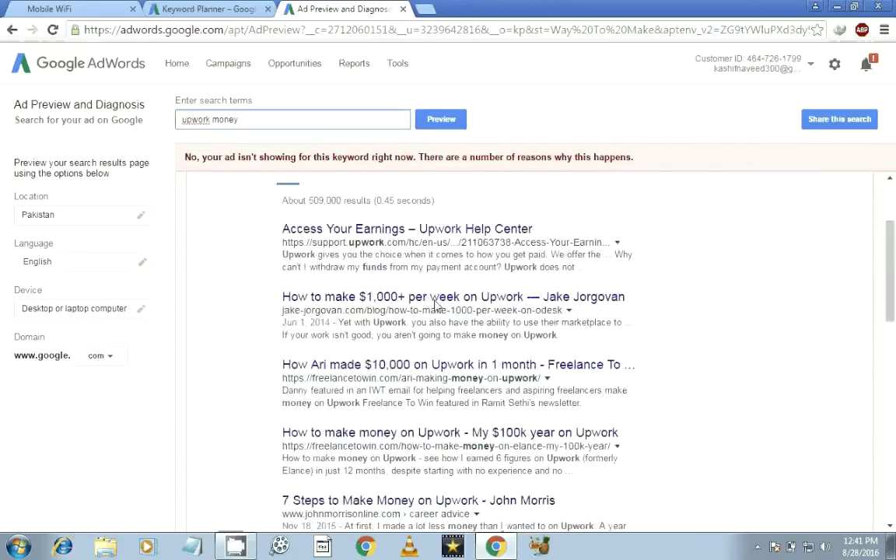
{"action": "scroll", "coordinate": [436, 306], "scroll_direction": "down", "scroll_amount": 1}
{"action": "scroll", "coordinate": [389, 272], "scroll_direction": "up", "scroll_amount": 3}
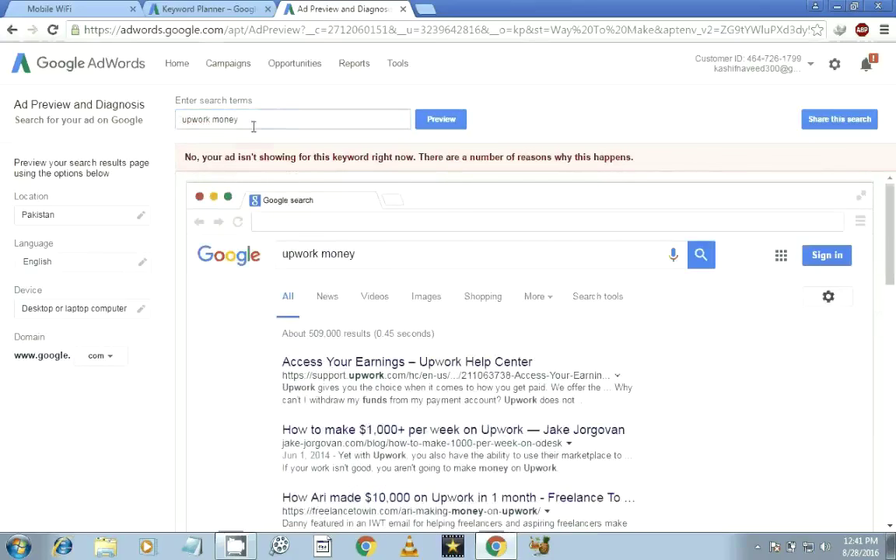
Clear the search term and close the ad preview to return to keyword ideas.
{"action": "left_click_drag", "start_coordinate": [253, 124], "coordinate": [175, 120]}
{"action": "key", "text": "BackSpace"}
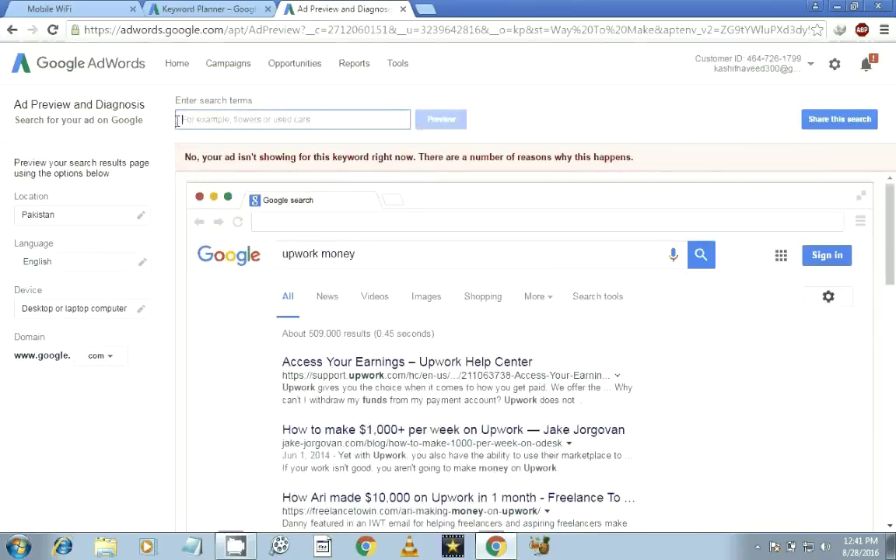
{"action": "left_click", "coordinate": [103, 222]}
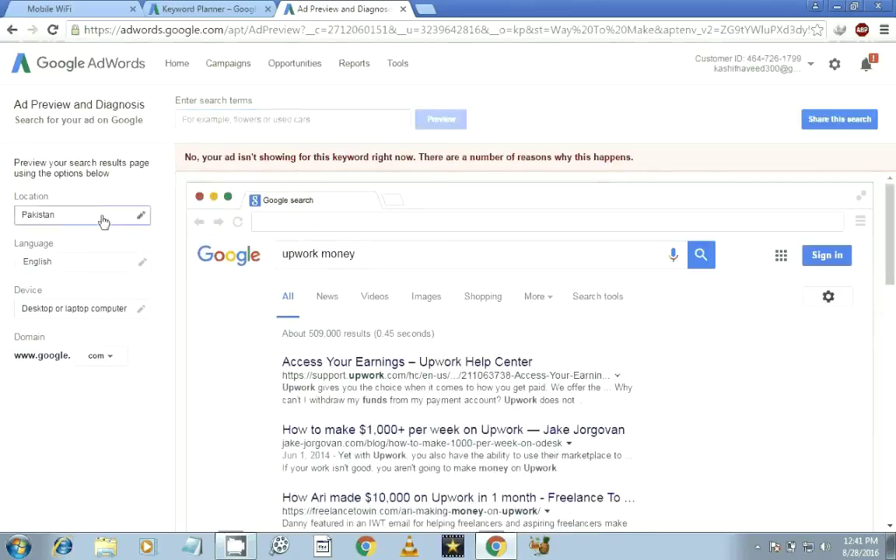
{"action": "left_click", "coordinate": [104, 222]}
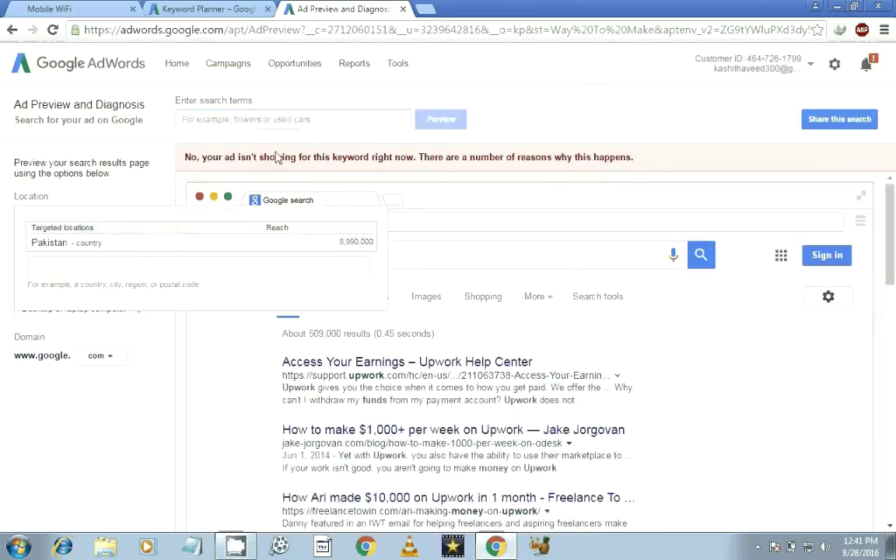
{"action": "left_click", "coordinate": [403, 9]}
{"action": "left_click_drag", "start_coordinate": [893, 226], "coordinate": [895, 383]}
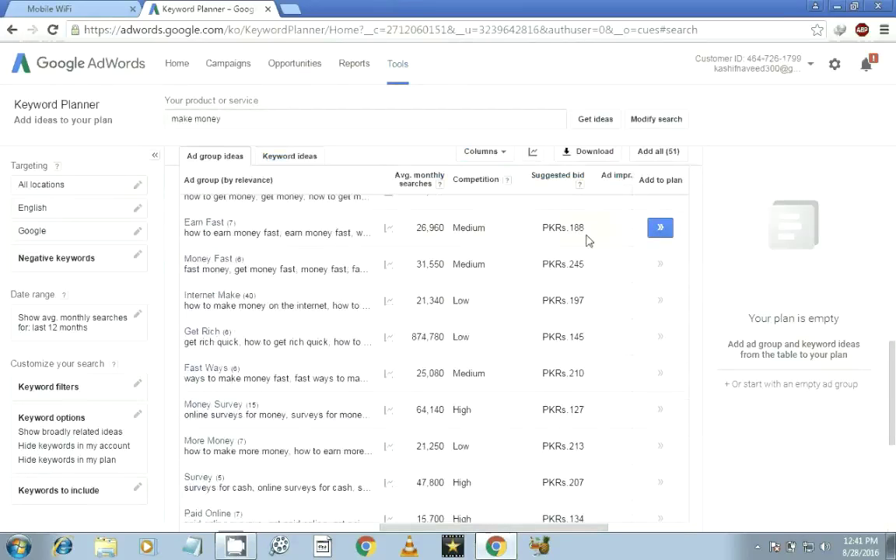
Scroll through the ad group ideas, then go to the Campaigns welcome page.
{"action": "left_click_drag", "start_coordinate": [895, 377], "coordinate": [895, 467]}
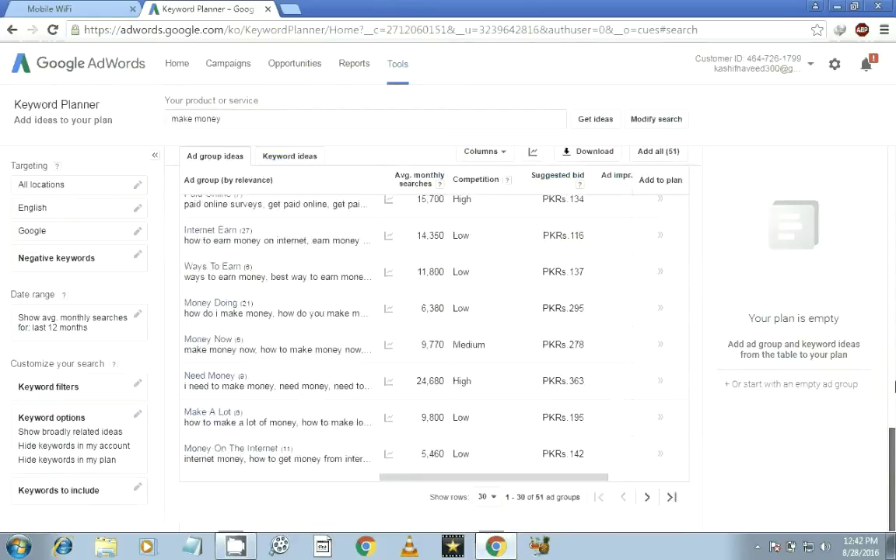
{"action": "left_click", "coordinate": [895, 352]}
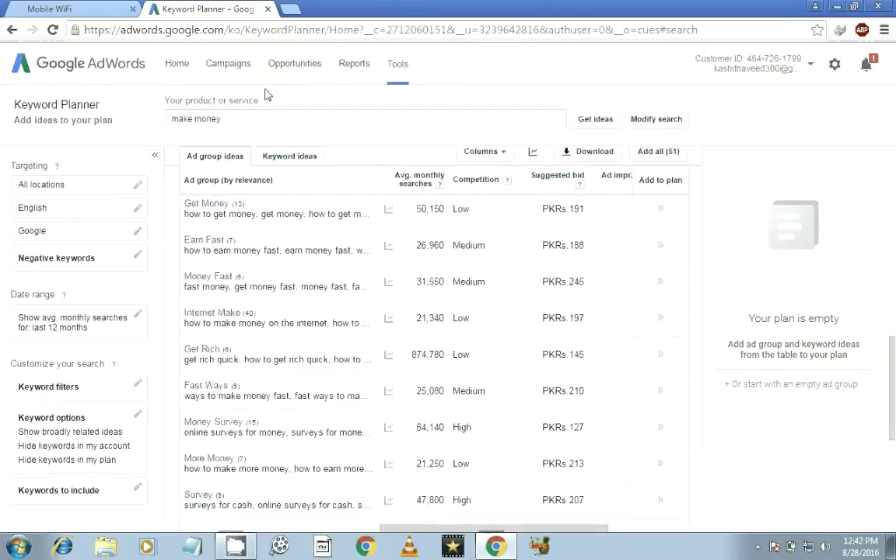
{"action": "left_click", "coordinate": [228, 69]}
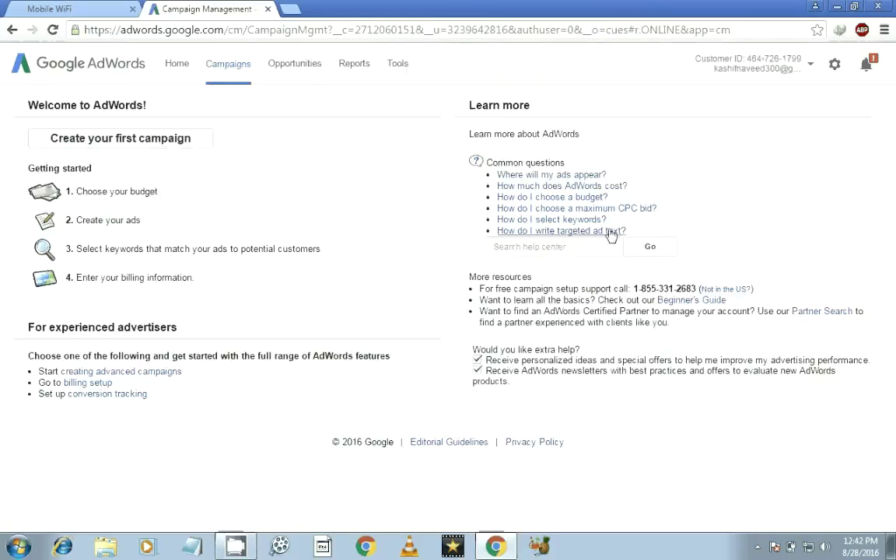
Read the 'How do I select keywords?' help article, then begin creating the first campaign.
{"action": "left_click", "coordinate": [565, 223]}
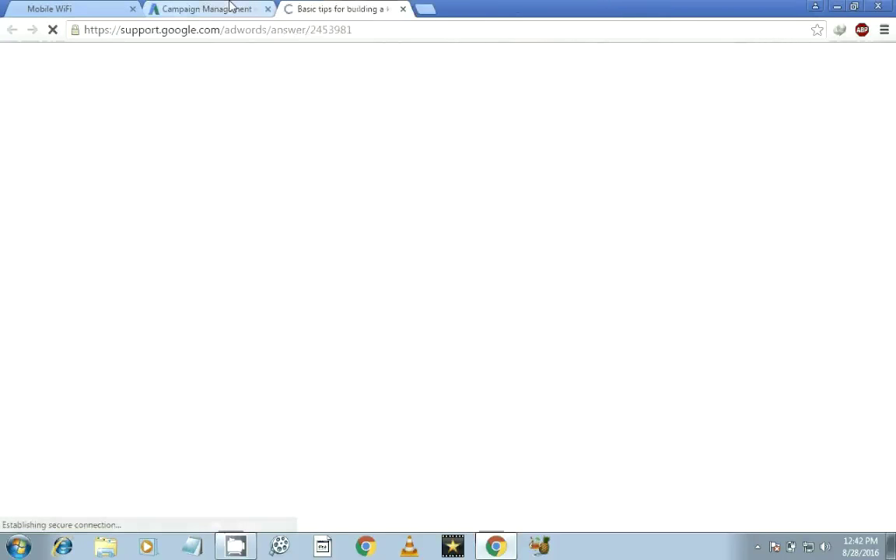
{"action": "scroll", "coordinate": [893, 157], "scroll_direction": "down", "scroll_amount": 2}
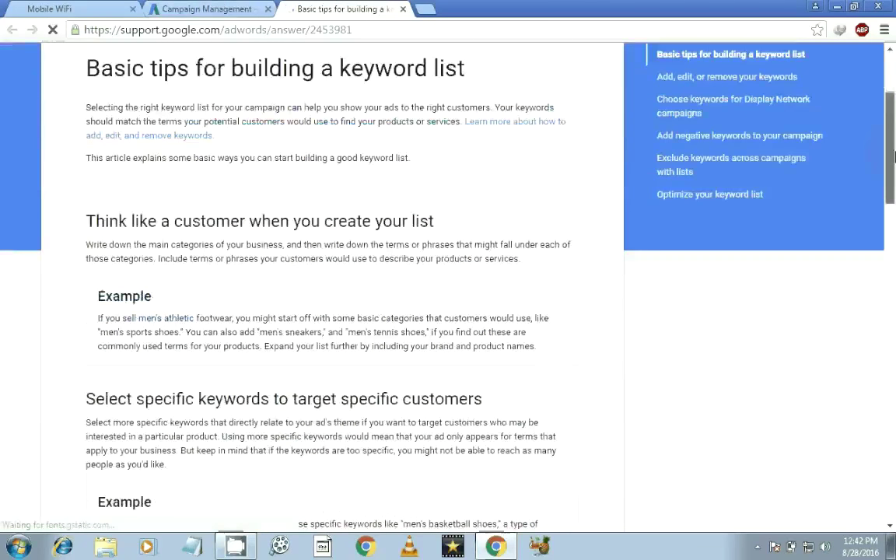
{"action": "scroll", "coordinate": [893, 156], "scroll_direction": "down", "scroll_amount": 2}
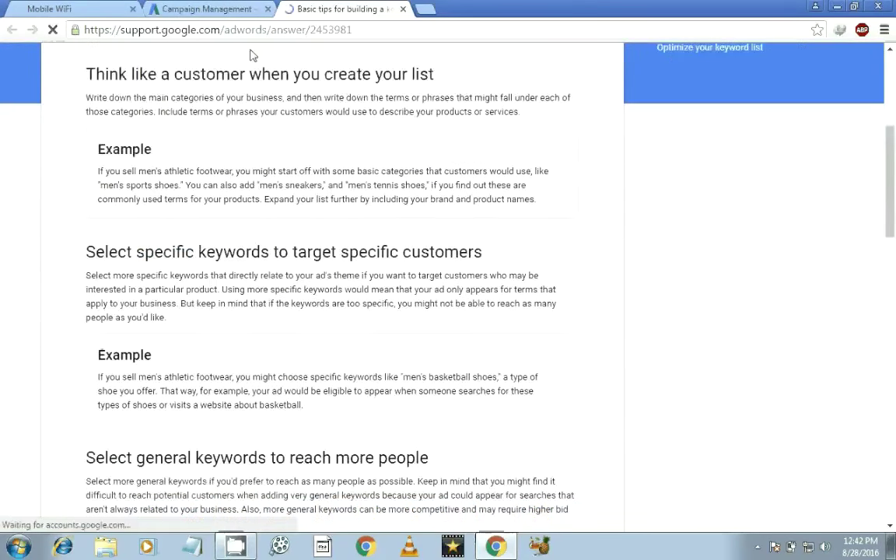
{"action": "left_click", "coordinate": [206, 8]}
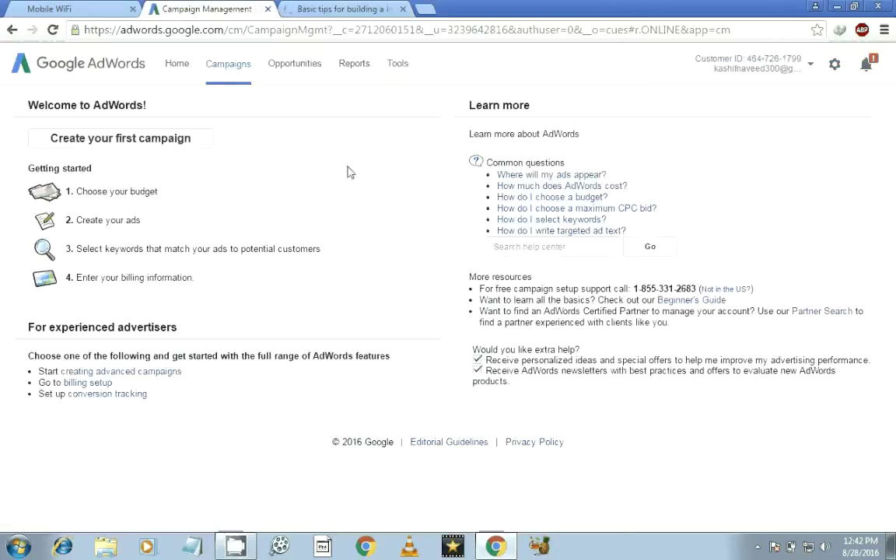
{"action": "left_click", "coordinate": [126, 138]}
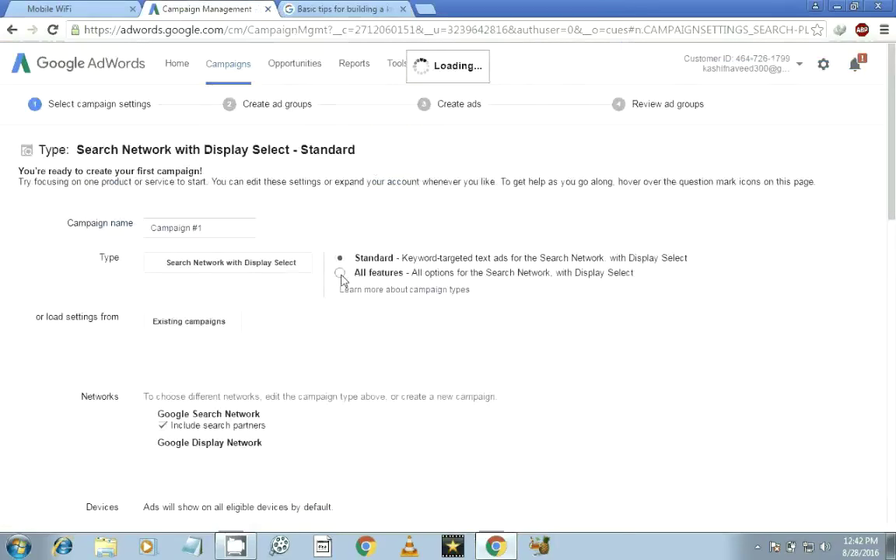
Close the keyword-tips help tab and return to the Campaign #1 settings page.
{"action": "left_click_drag", "start_coordinate": [894, 164], "coordinate": [894, 241]}
{"action": "left_click", "coordinate": [350, 8]}
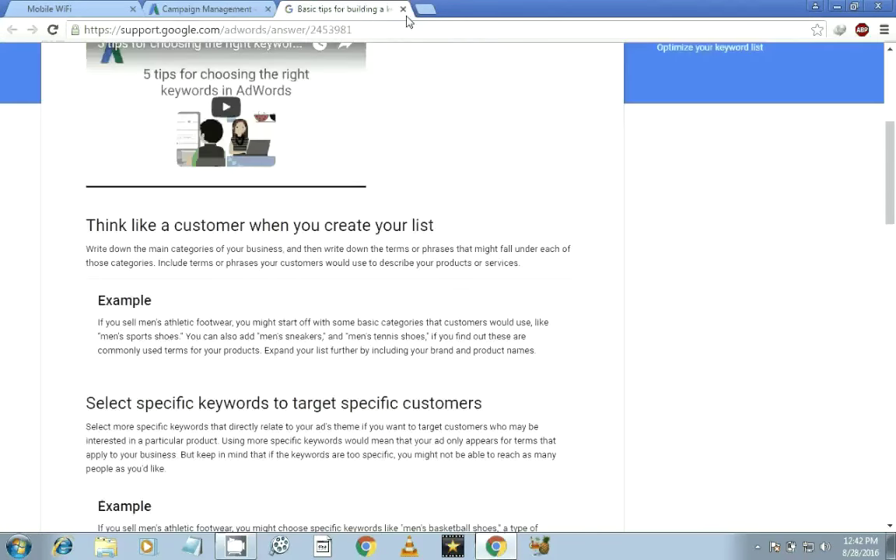
{"action": "left_click", "coordinate": [404, 10]}
{"action": "left_click", "coordinate": [96, 8]}
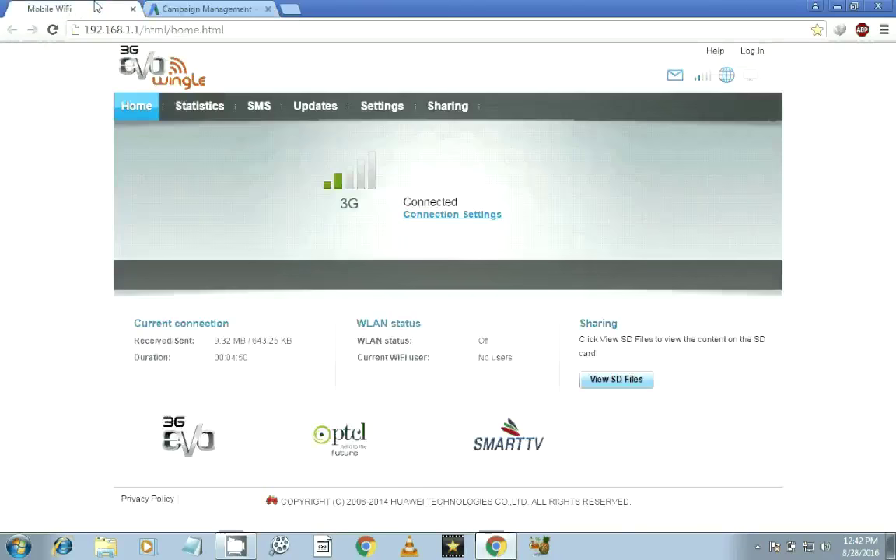
{"action": "left_click", "coordinate": [204, 9]}
{"action": "scroll", "coordinate": [343, 241], "scroll_direction": "up", "scroll_amount": 2}
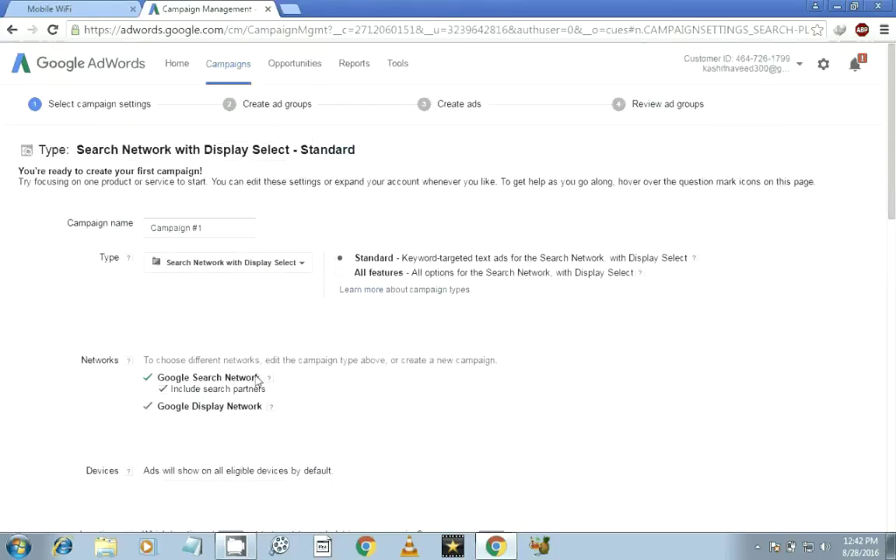
Set the blank Notepad document's font to Lucida Console size 48.
{"action": "left_click", "coordinate": [187, 498]}
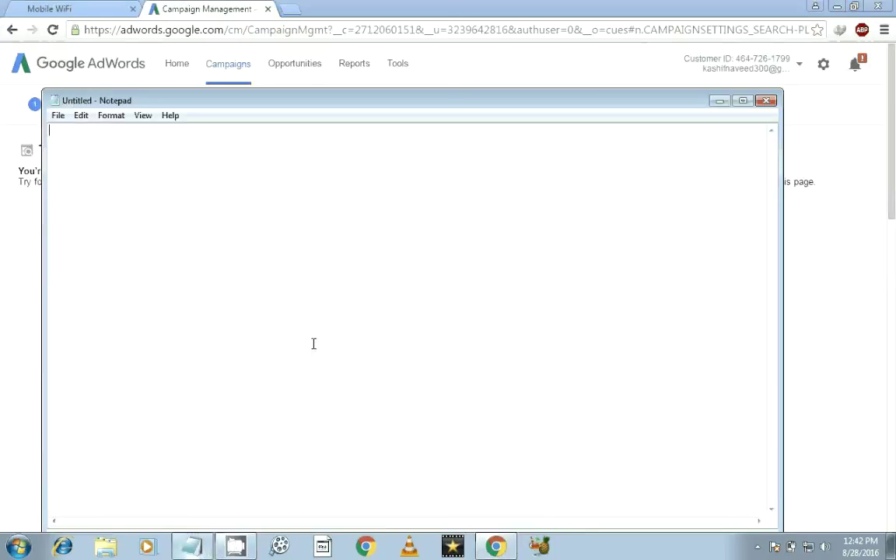
{"action": "type", "text": "f"}
{"action": "key", "text": "BackSpace"}
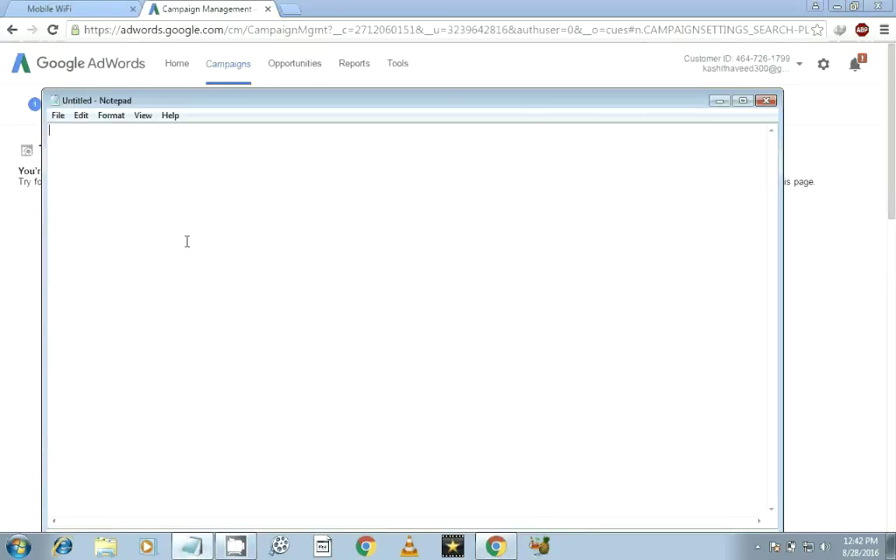
{"action": "left_click", "coordinate": [111, 115]}
{"action": "left_click", "coordinate": [124, 146]}
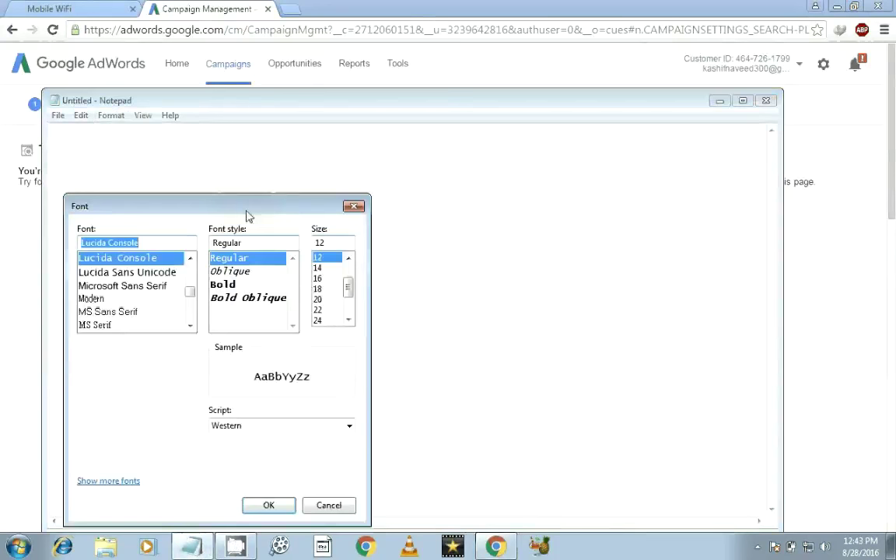
{"action": "left_click_drag", "start_coordinate": [350, 296], "coordinate": [348, 316]}
{"action": "left_click", "coordinate": [319, 308]}
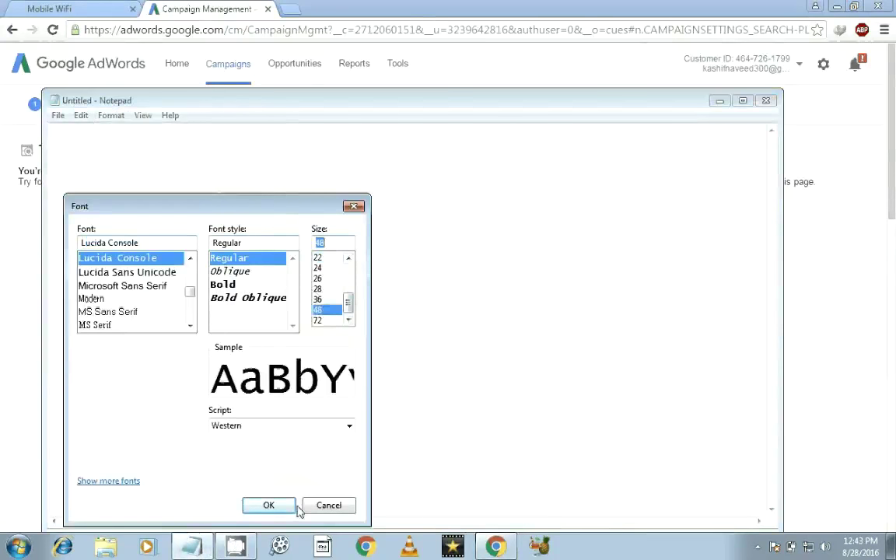
{"action": "left_click", "coordinate": [284, 506]}
Type 'If you ads show in your video' and a second line 'create a comp....'.
{"action": "type", "text": "I"}
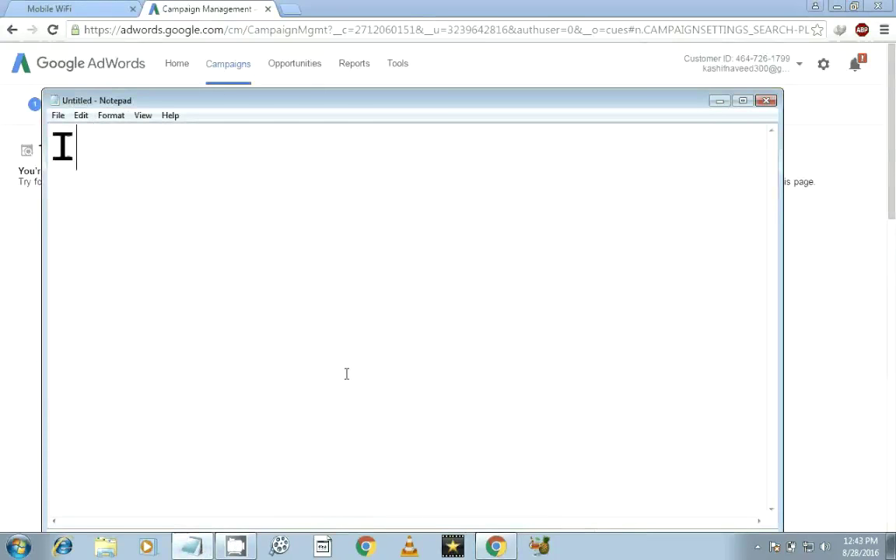
{"action": "type", "text": "f you ads"}
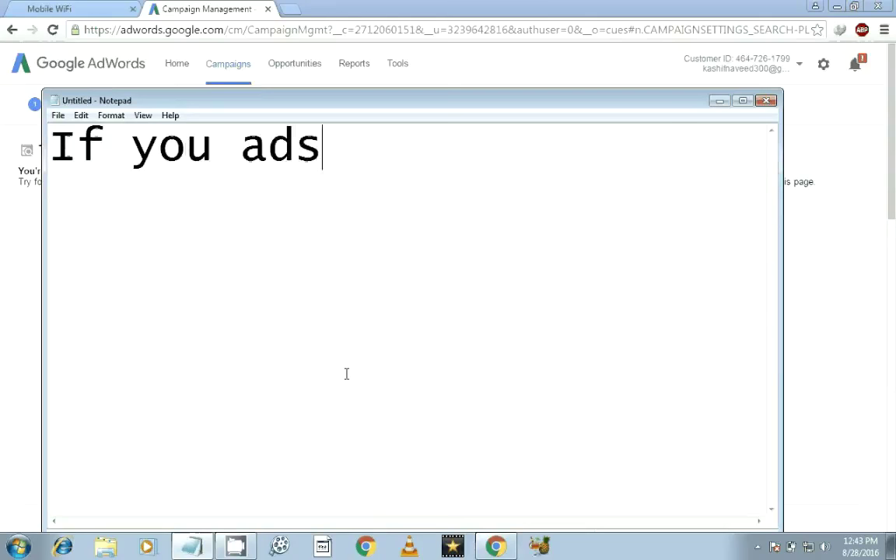
{"action": "type", "text": " show i"}
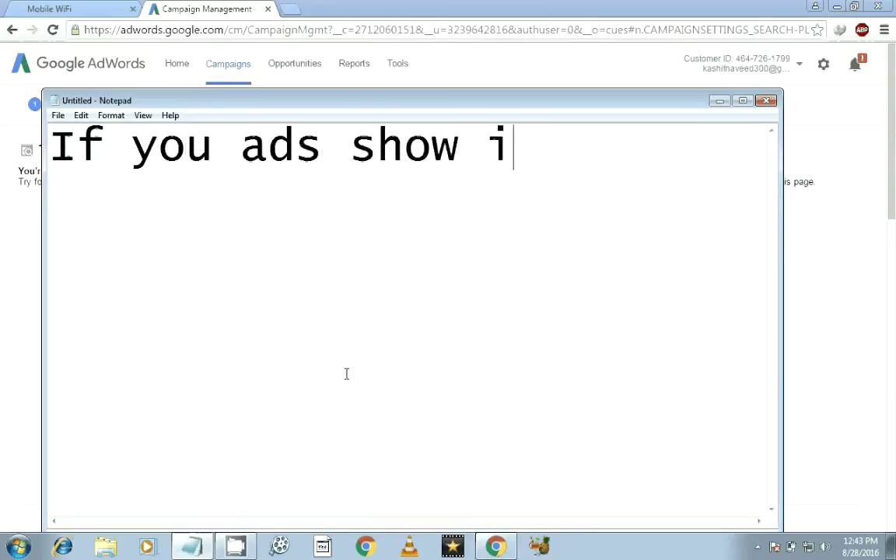
{"action": "type", "text": "n your video"}
{"action": "key", "text": "Return"}
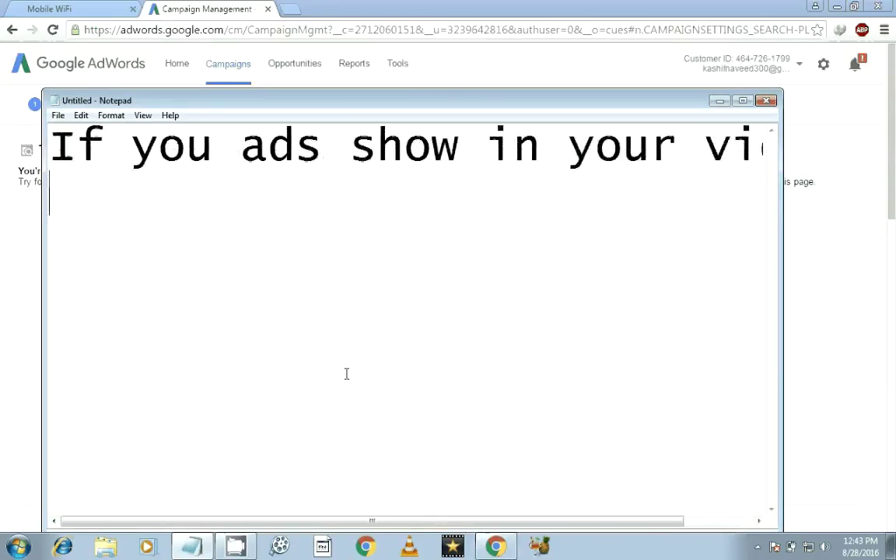
{"action": "type", "text": "create a comp...."}
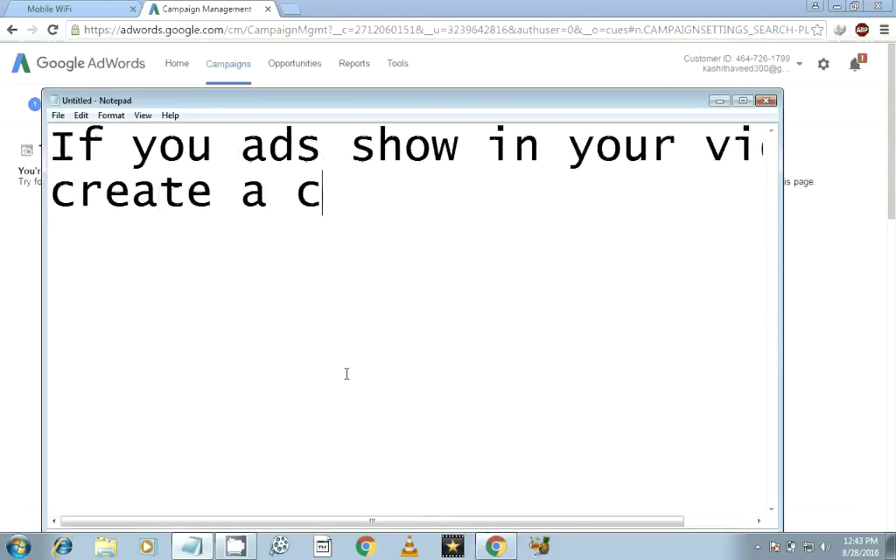
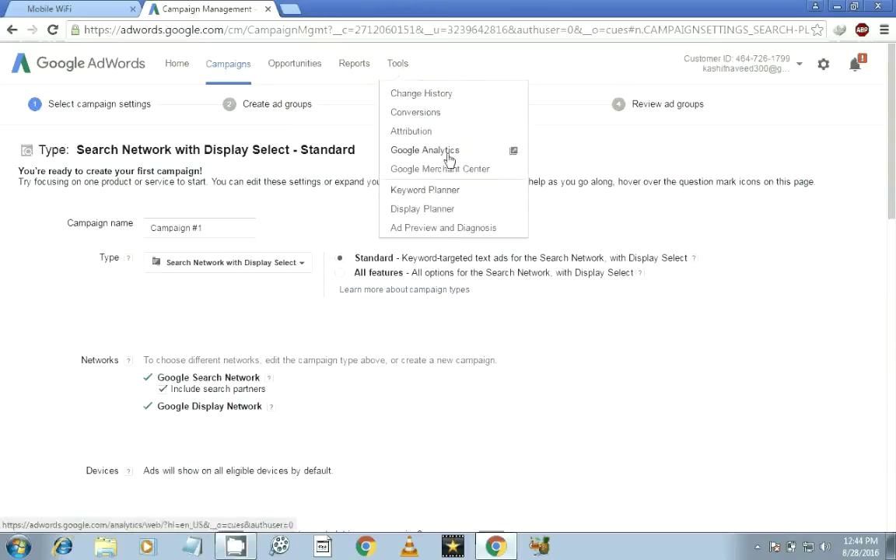
Open Google Analytics from the Tools menu in a new browser tab.
{"action": "left_click", "coordinate": [397, 152]}
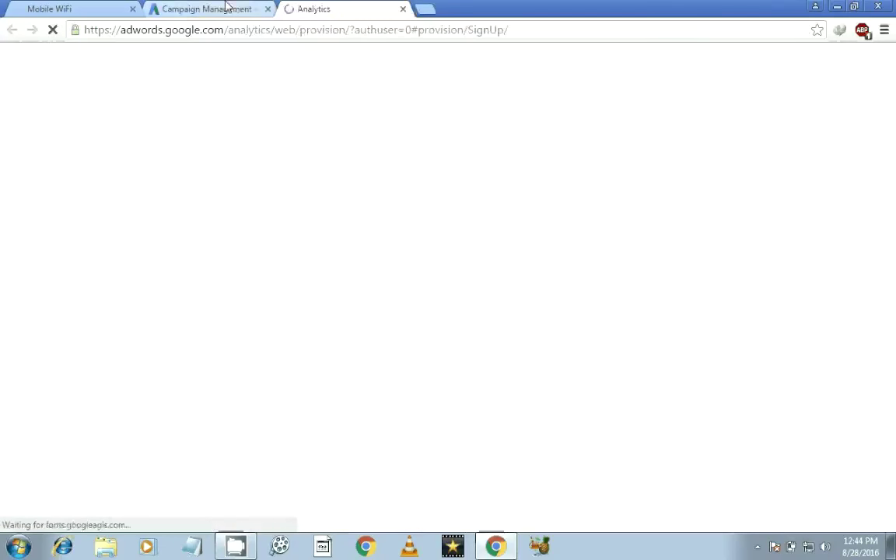
Open Keyword Planner from the Tools menu on the campaign settings tab.
{"action": "left_click", "coordinate": [222, 9]}
{"action": "left_click", "coordinate": [363, 7]}
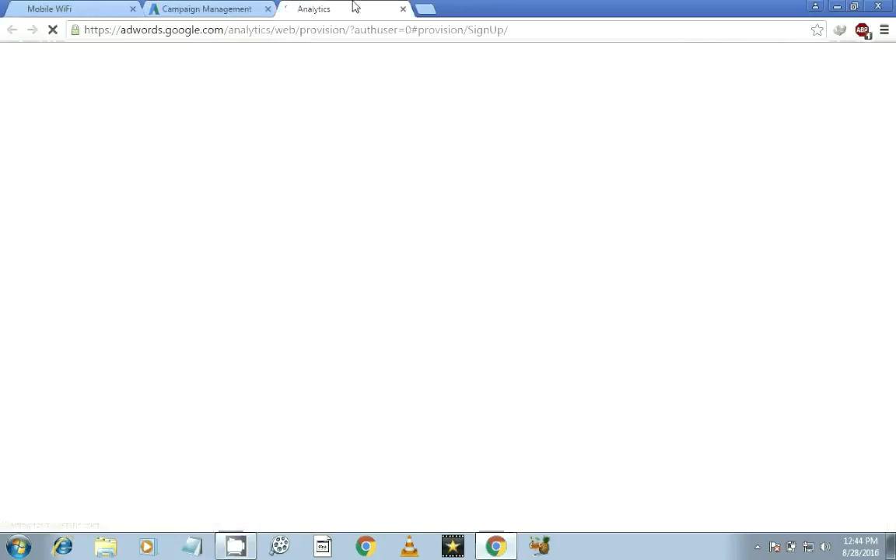
{"action": "left_click", "coordinate": [194, 9]}
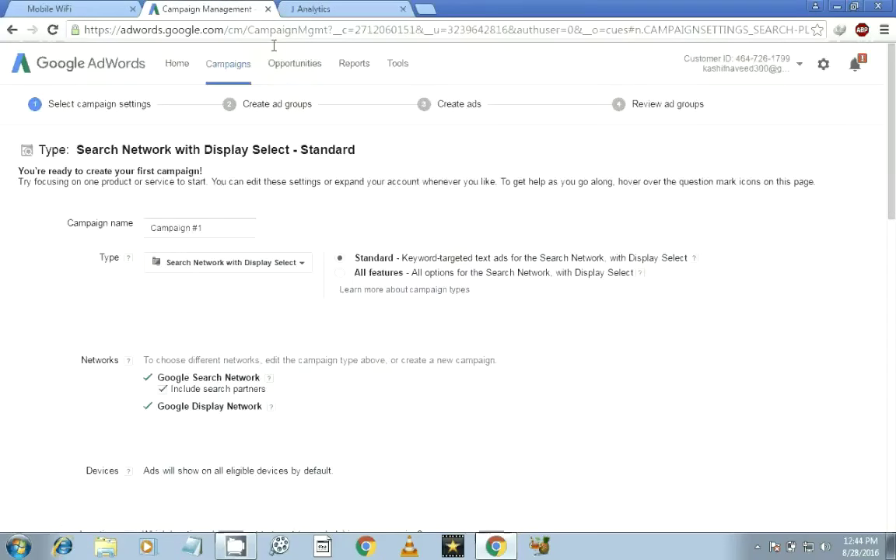
{"action": "left_click", "coordinate": [400, 64]}
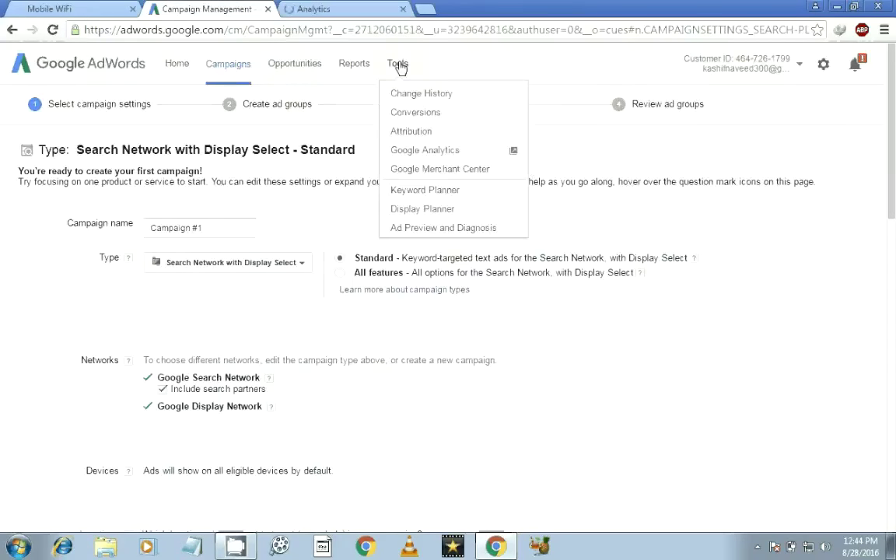
{"action": "left_click", "coordinate": [440, 193]}
Close the stalled, still-loading Google Analytics tab.
{"action": "left_click", "coordinate": [343, 7]}
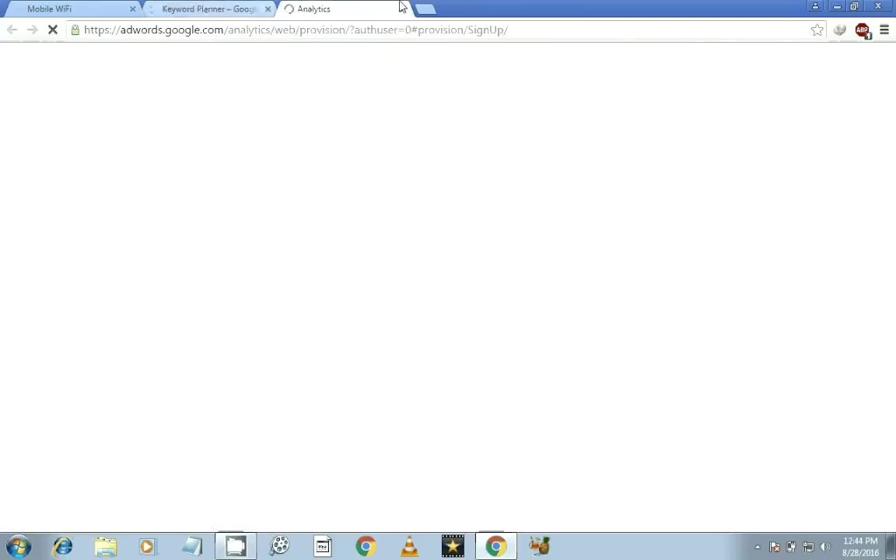
{"action": "left_click", "coordinate": [238, 7]}
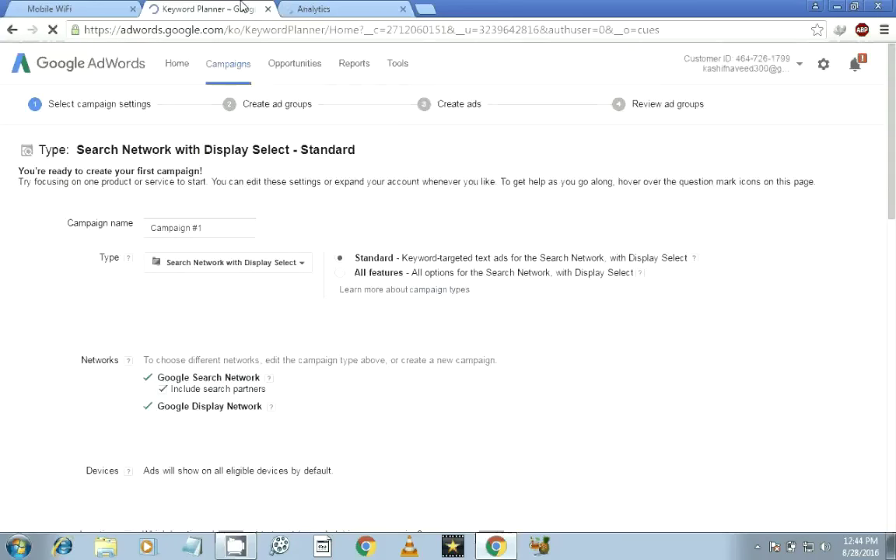
{"action": "left_click", "coordinate": [372, 10]}
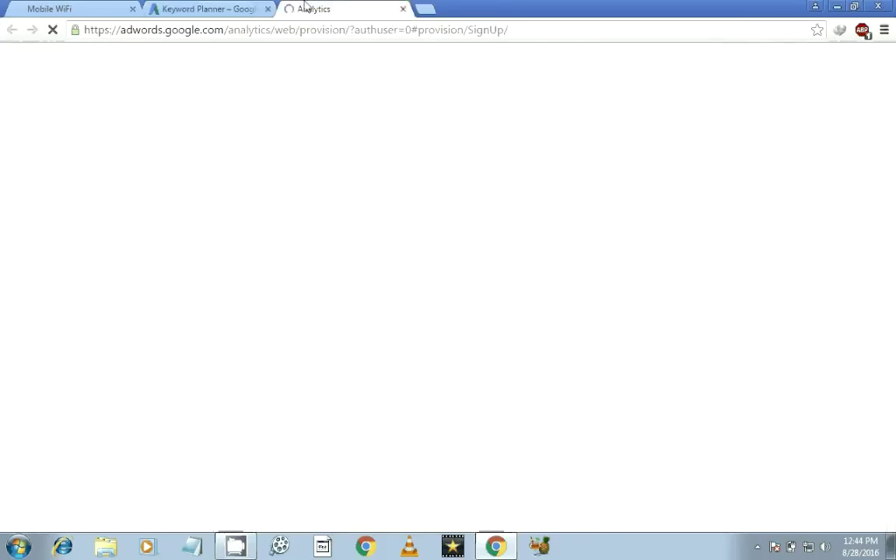
{"action": "left_click", "coordinate": [247, 8]}
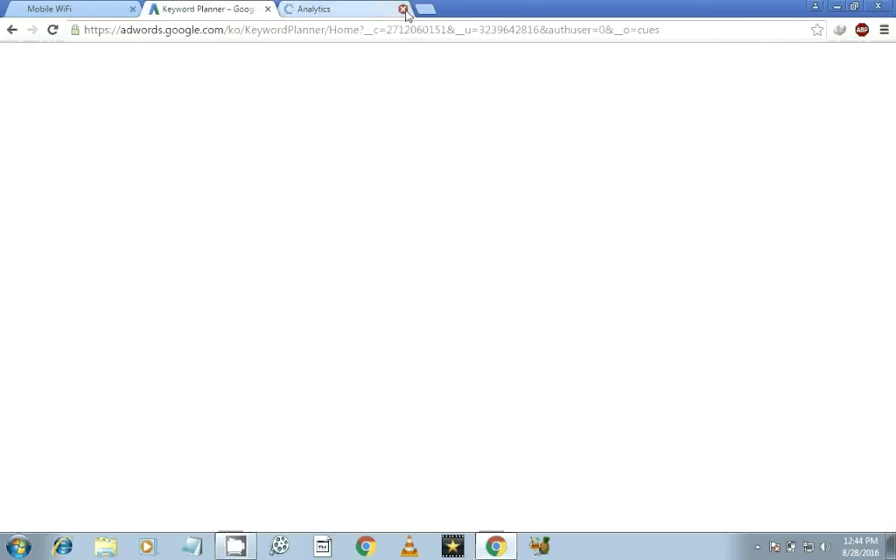
{"action": "left_click", "coordinate": [370, 10]}
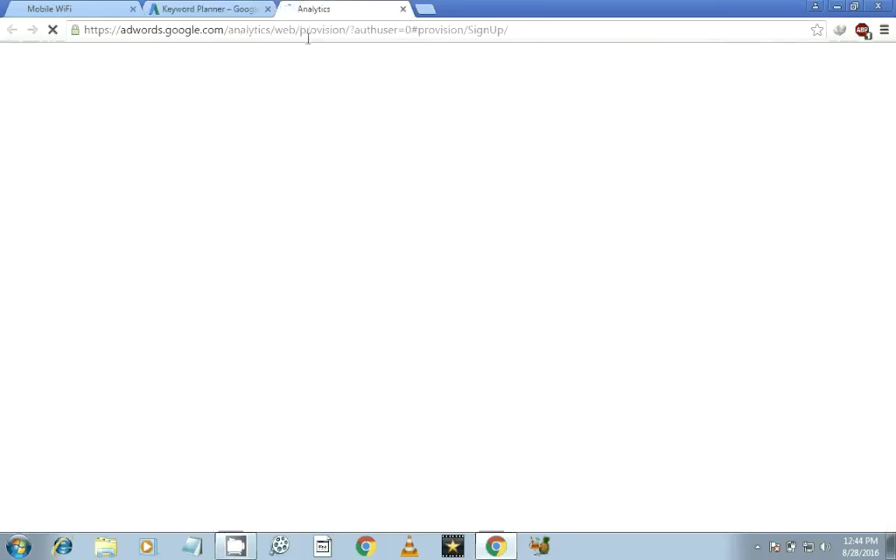
{"action": "left_click", "coordinate": [404, 9]}
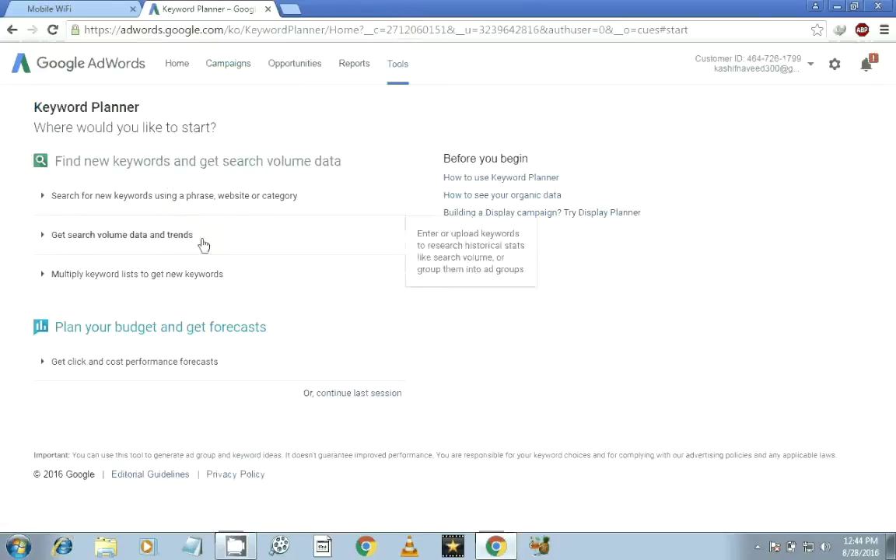
Expand 'Multiply keyword lists' and enter 'youTube make money' in List 1.
{"action": "left_click", "coordinate": [189, 277]}
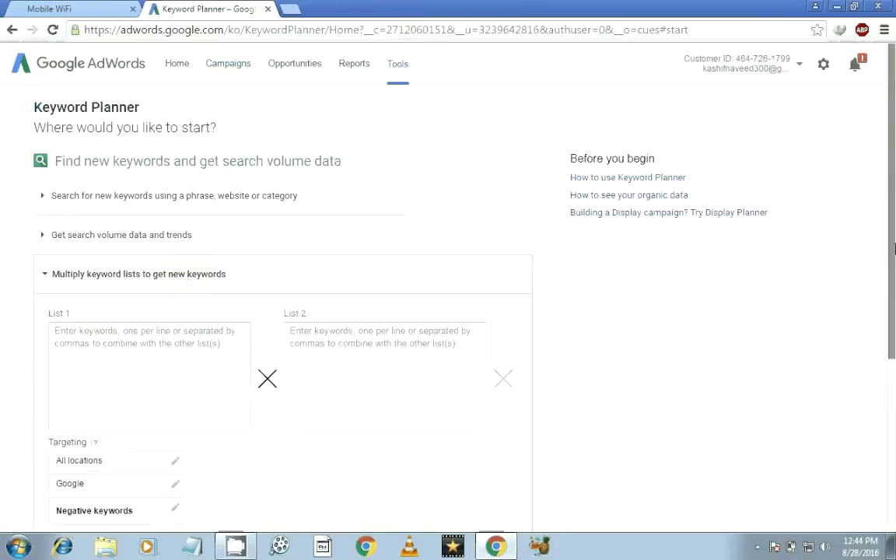
{"action": "scroll", "coordinate": [436, 304], "scroll_direction": "down", "scroll_amount": 1}
{"action": "left_click", "coordinate": [97, 308]}
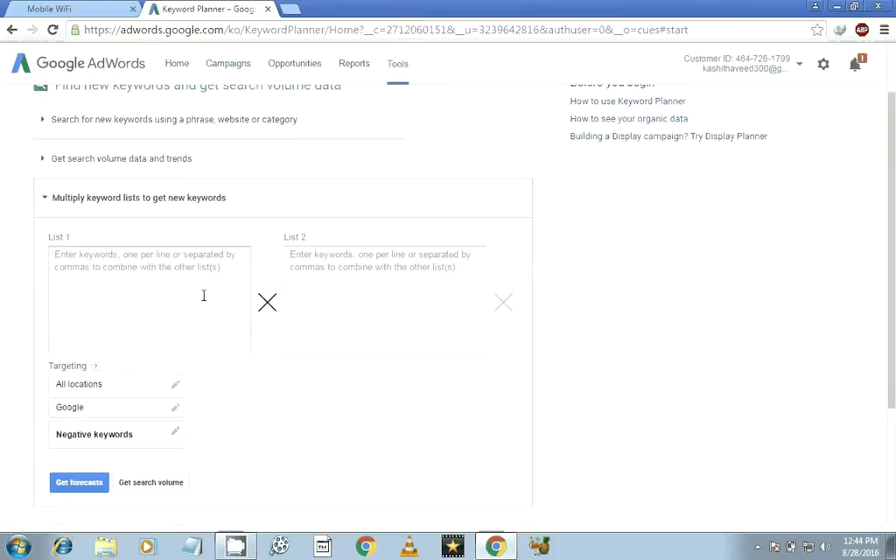
{"action": "type", "text": "how"}
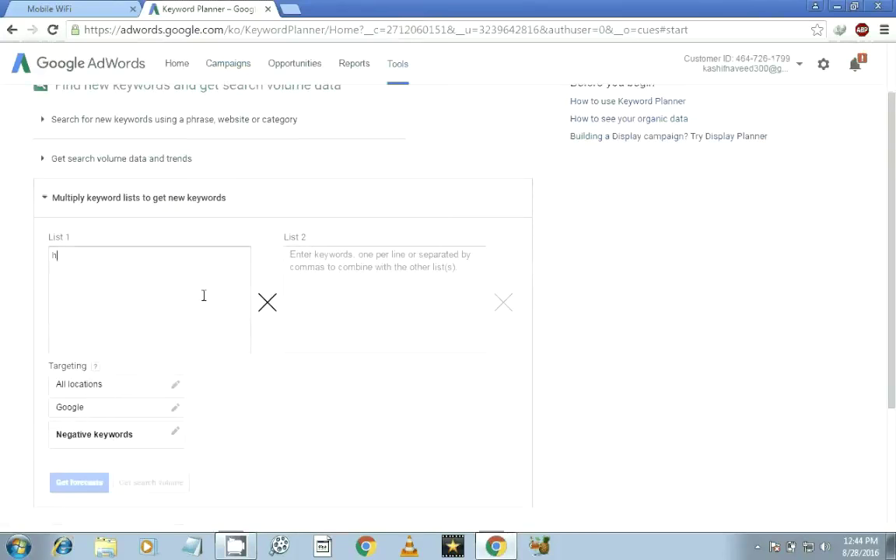
{"action": "key", "text": "BackSpace"}
{"action": "key", "text": "BackSpace"}
{"action": "key", "text": "BackSpace"}
{"action": "type", "text": "youTube make money"}
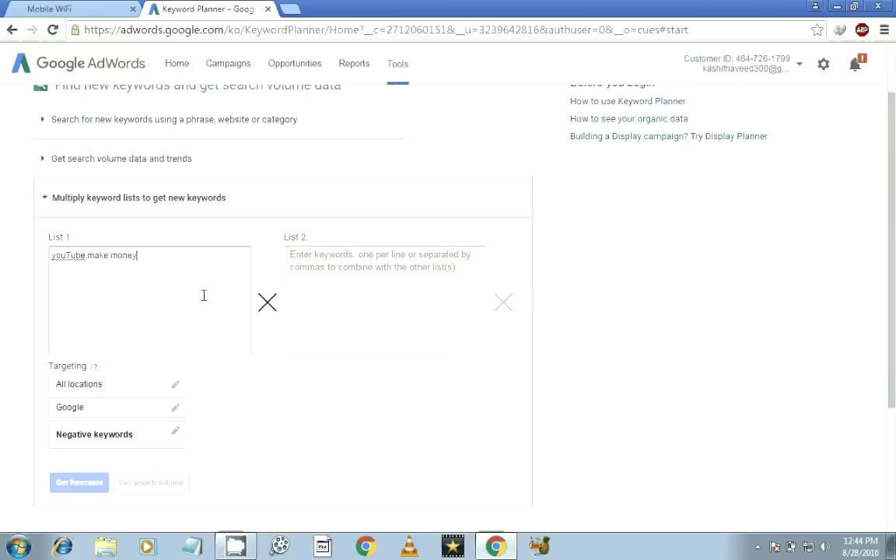
{"action": "key", "text": "Return"}
Enter 'youtube' in List 2 and request forecasts for the combination.
{"action": "left_click", "coordinate": [375, 309]}
{"action": "type", "text": "sd"}
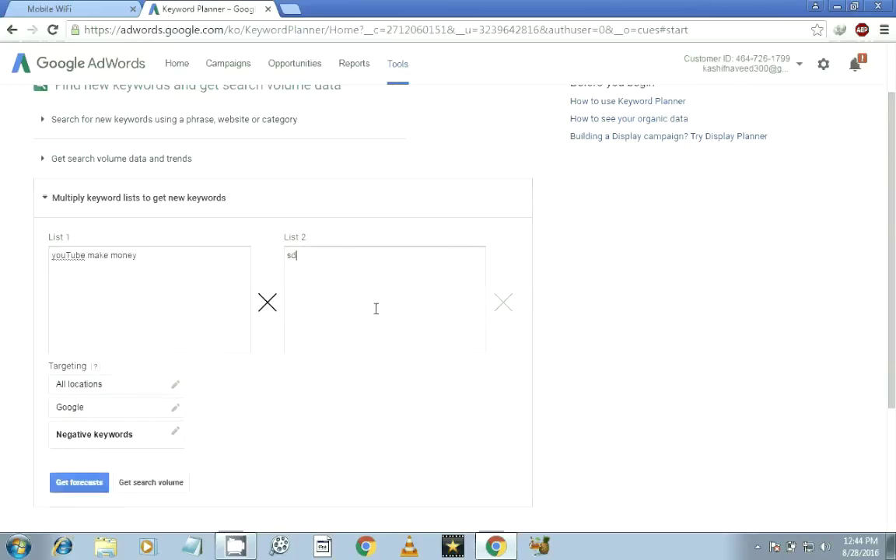
{"action": "key", "text": "BackSpace"}
{"action": "key", "text": "BackSpace"}
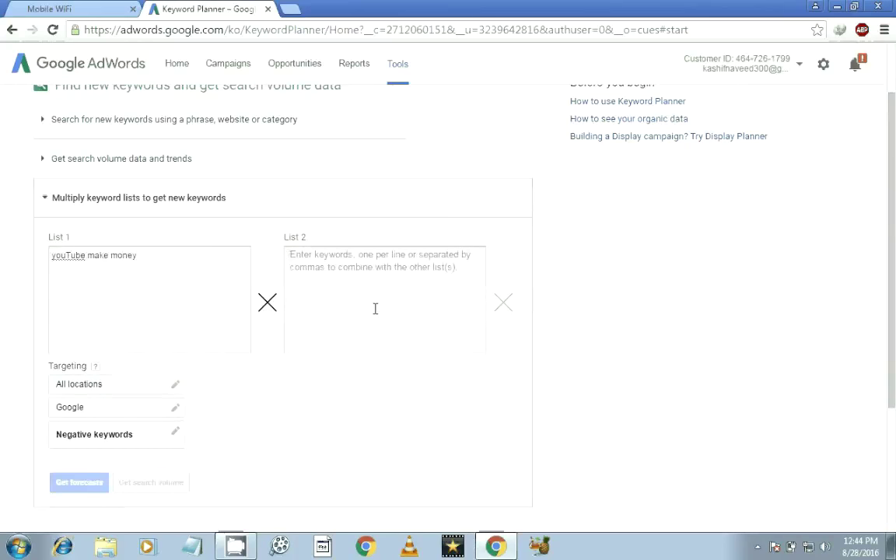
{"action": "type", "text": "youtube"}
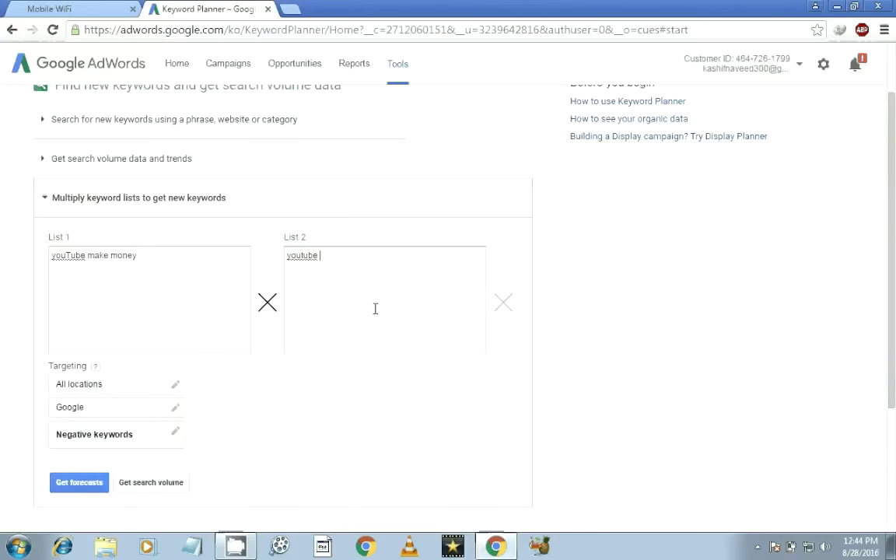
{"action": "left_click", "coordinate": [95, 483]}
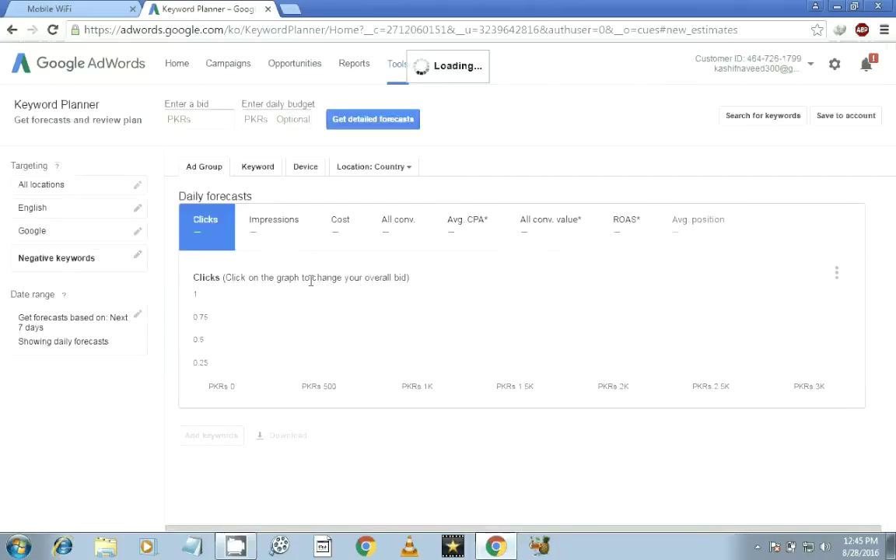
View the daily forecast broken down by keyword, device and country.
{"action": "left_click_drag", "start_coordinate": [894, 254], "coordinate": [894, 323]}
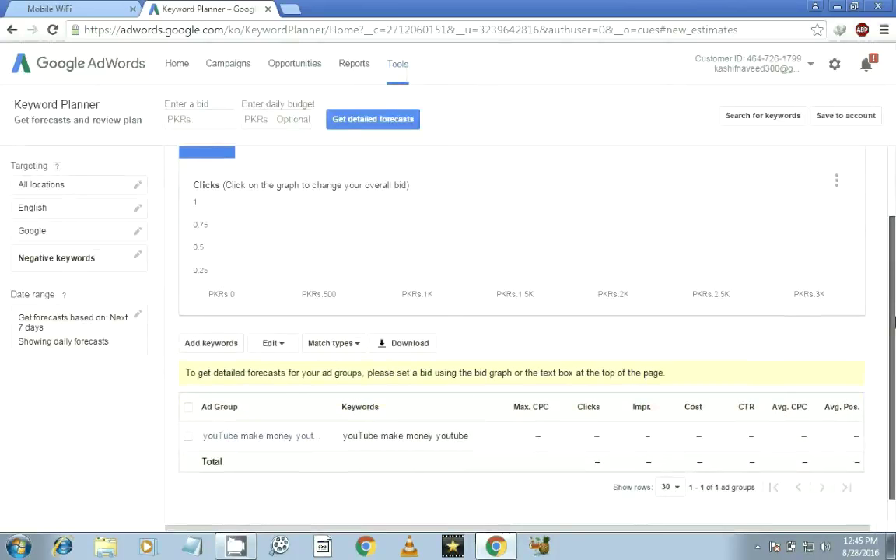
{"action": "scroll", "coordinate": [817, 252], "scroll_direction": "up", "scroll_amount": 1}
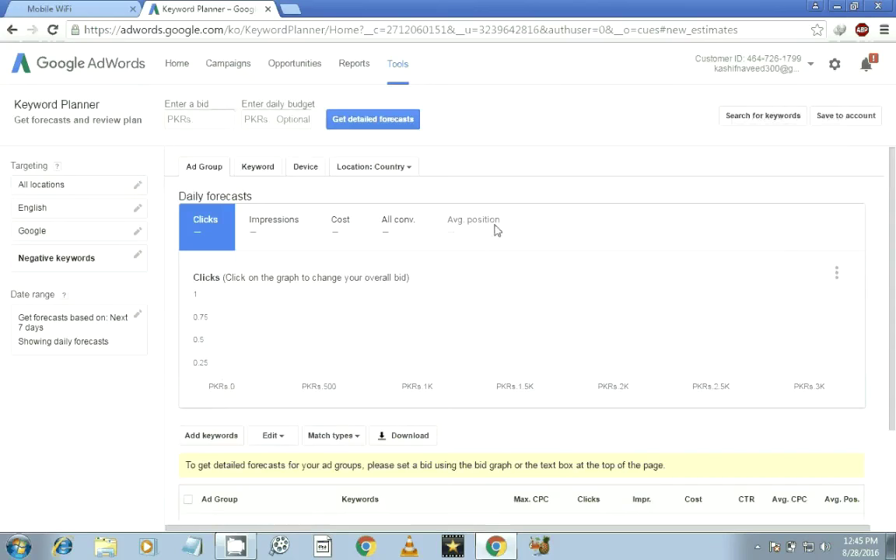
{"action": "left_click", "coordinate": [262, 172]}
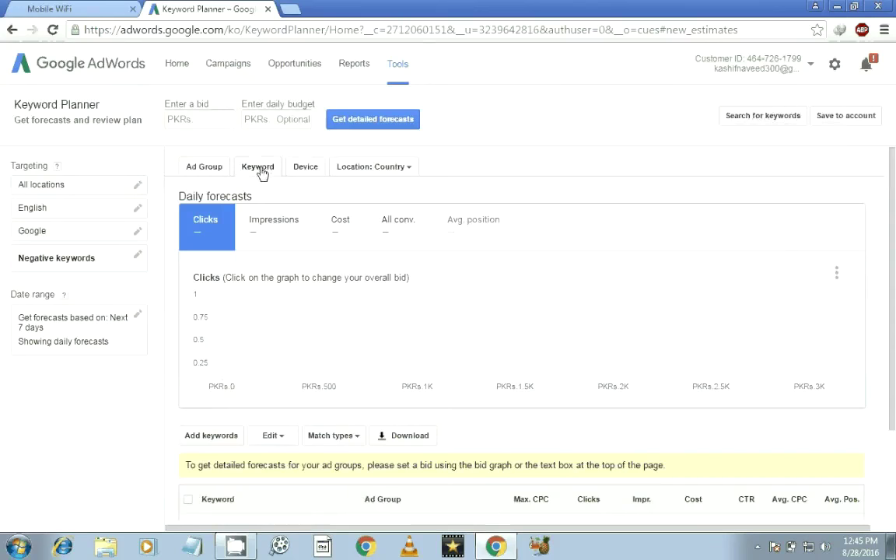
{"action": "left_click", "coordinate": [307, 168]}
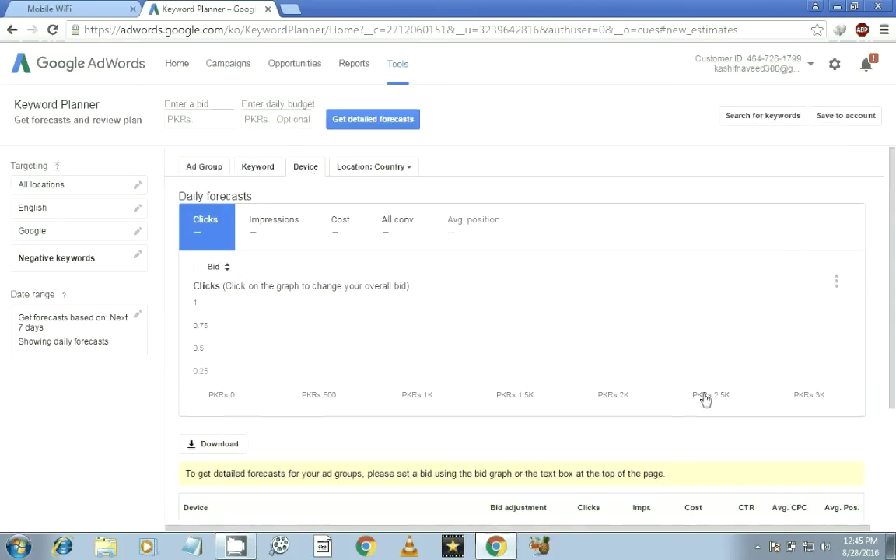
{"action": "left_click", "coordinate": [365, 167]}
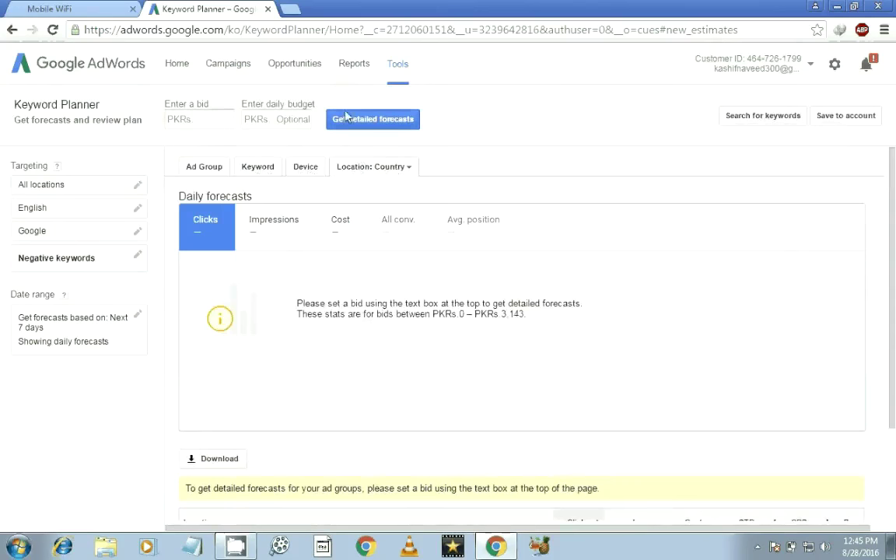
{"action": "left_click", "coordinate": [398, 66]}
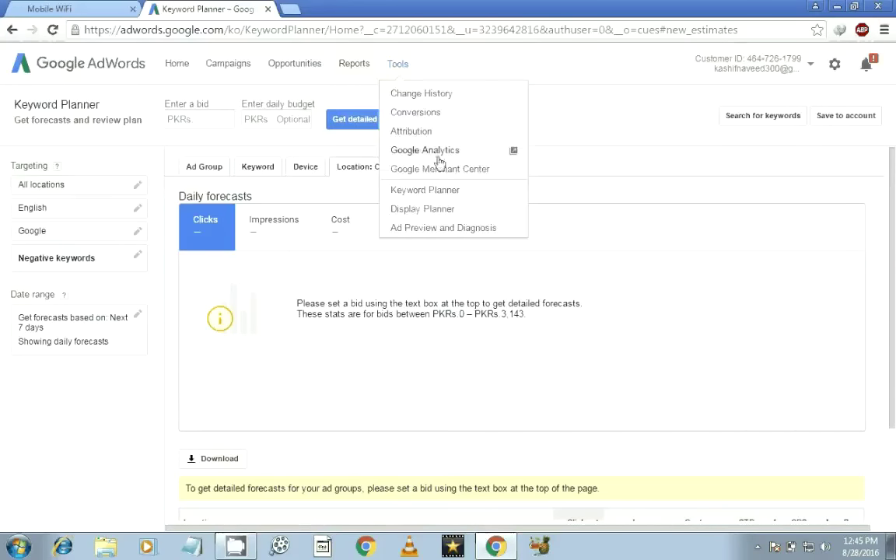
Reopen Keyword Planner and resume the plan saved from the last session.
{"action": "left_click", "coordinate": [446, 190]}
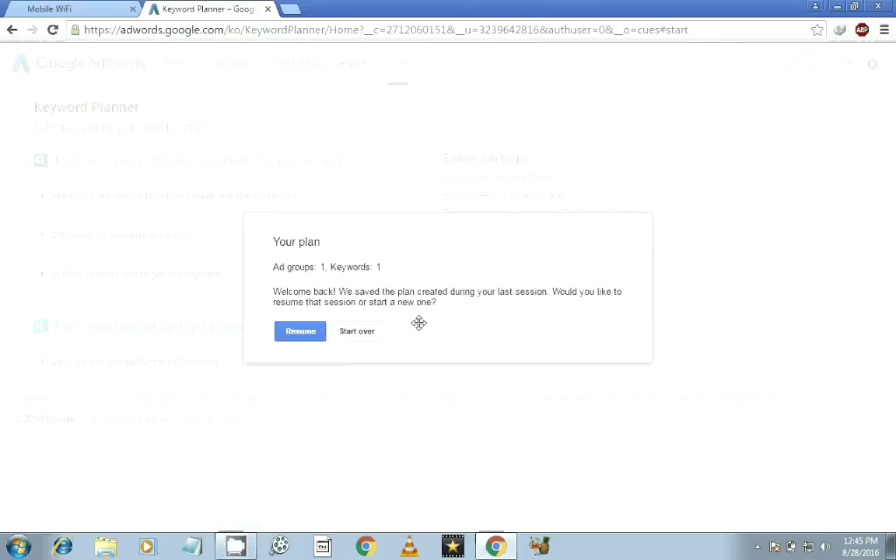
{"action": "left_click", "coordinate": [301, 332]}
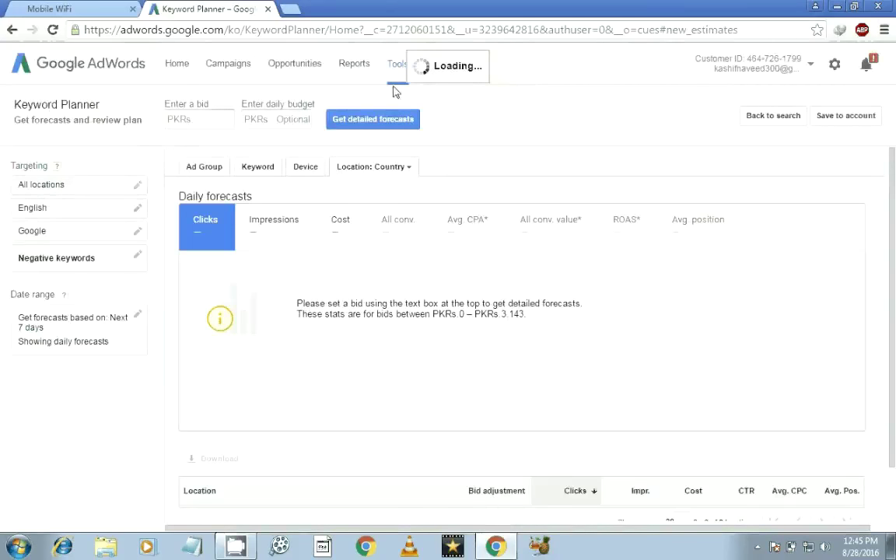
{"action": "scroll", "coordinate": [894, 385], "scroll_direction": "down", "scroll_amount": 2}
{"action": "scroll", "coordinate": [895, 386], "scroll_direction": "up", "scroll_amount": 2}
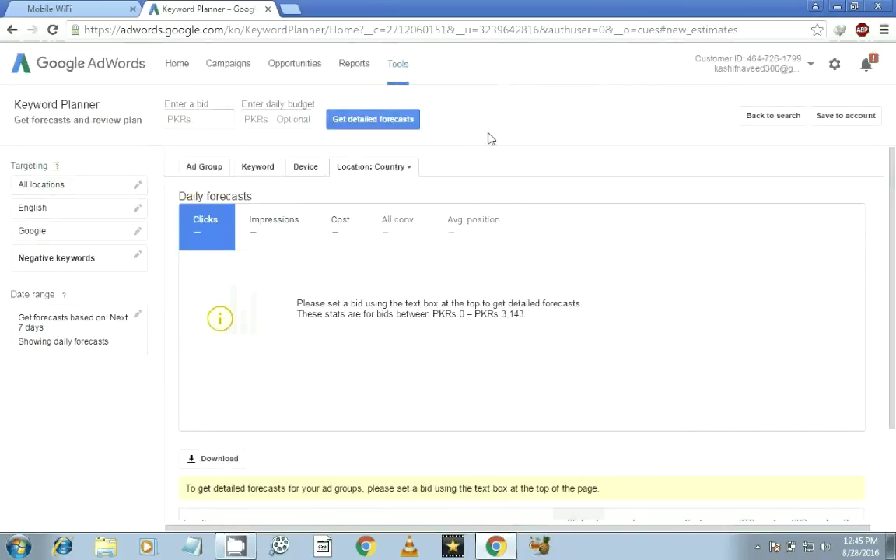
Start over with a fresh plan and expand the 'Search for new keywords' form.
{"action": "left_click", "coordinate": [400, 65]}
{"action": "left_click", "coordinate": [397, 191]}
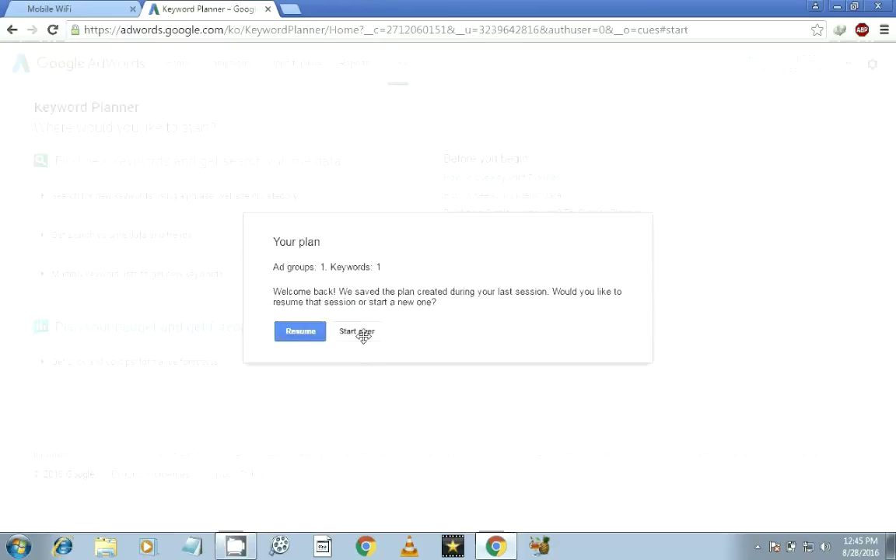
{"action": "left_click", "coordinate": [363, 338]}
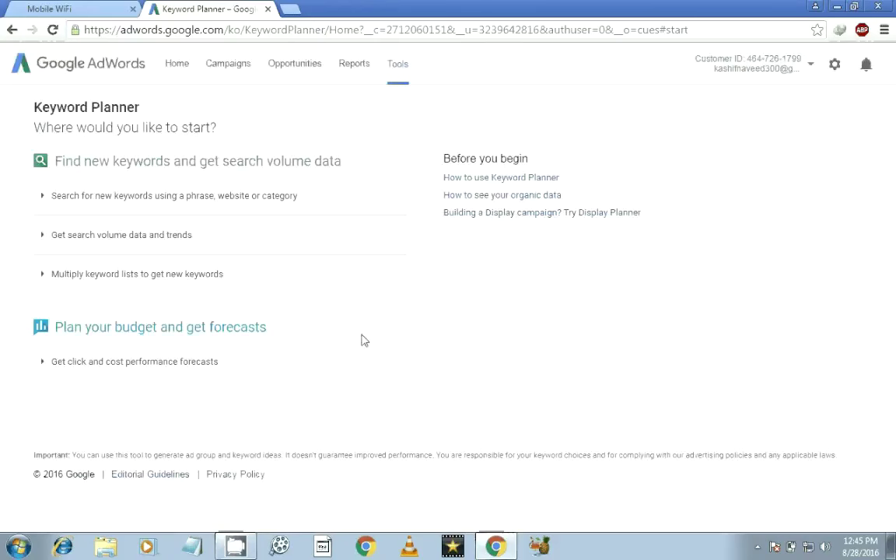
{"action": "left_click", "coordinate": [140, 204]}
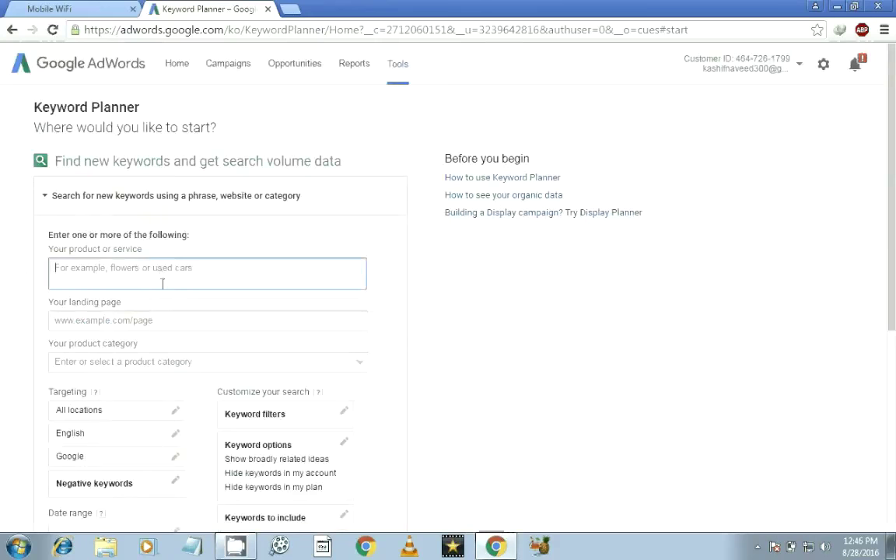
Type a test line 'let suppose' in Notepad, clear it, and focus the product field.
{"action": "left_click", "coordinate": [192, 548]}
{"action": "type", "text": "le"}
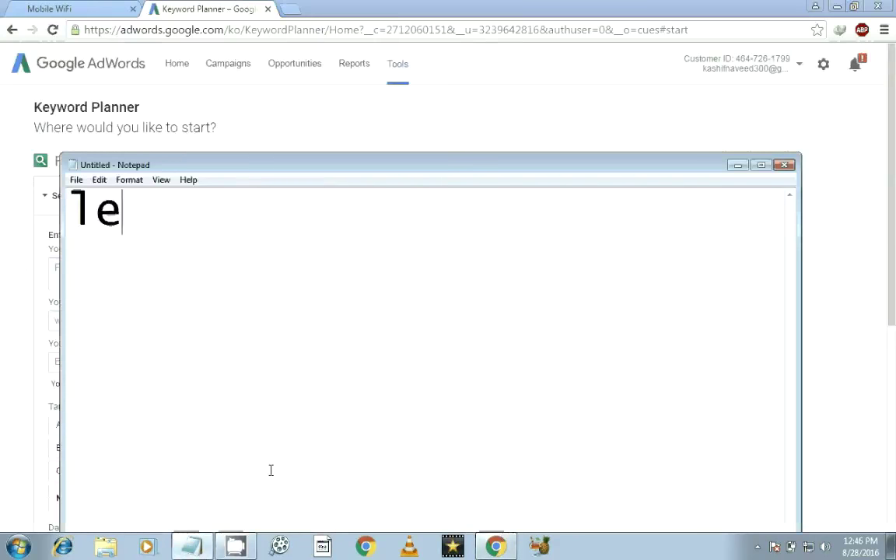
{"action": "type", "text": "t suppose"}
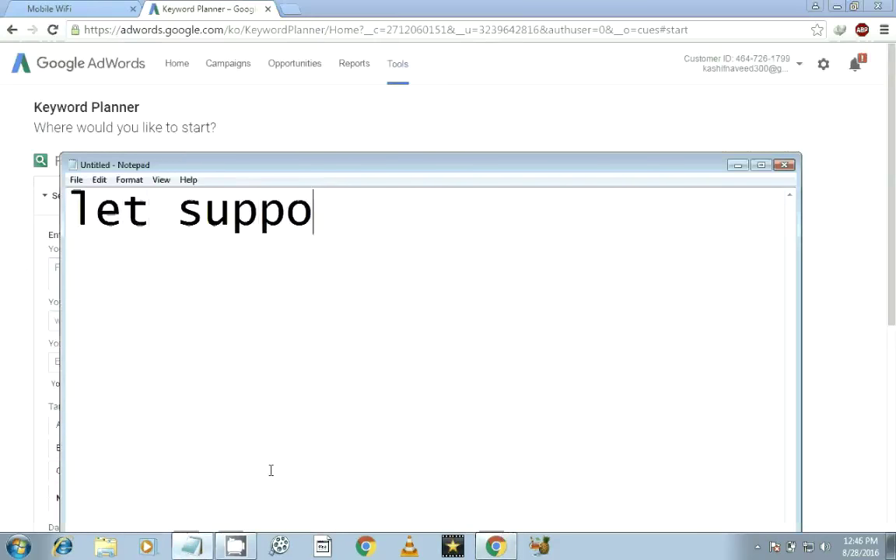
{"action": "key", "text": "Return"}
{"action": "key", "text": "ctrl+a"}
{"action": "key", "text": "Delete"}
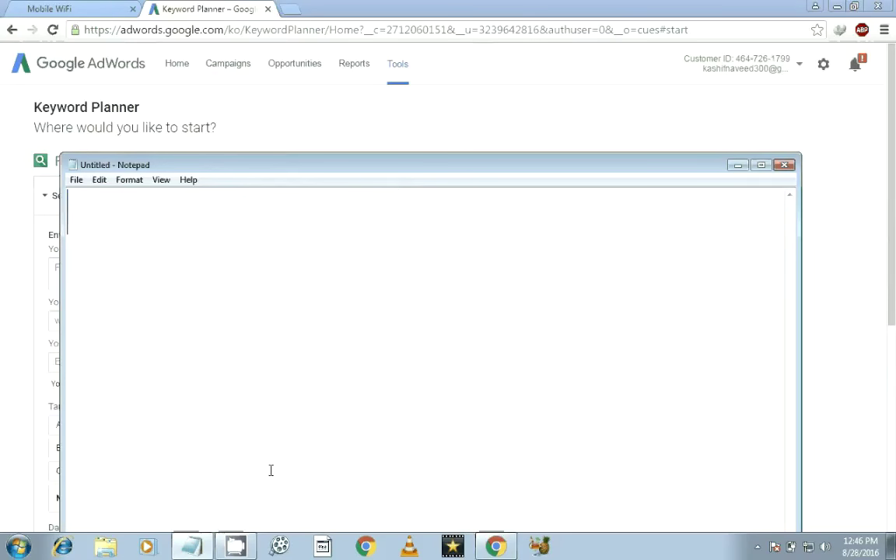
{"action": "left_click", "coordinate": [348, 118]}
{"action": "left_click", "coordinate": [136, 270]}
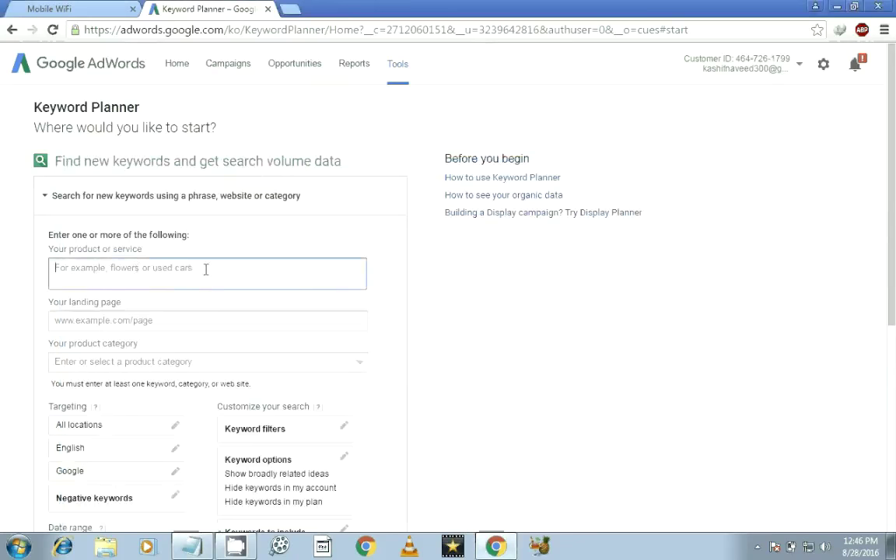
Get keyword ideas for 'Youtube make money': 1,600 monthly searches, low competition, PKRs.134 bid.
{"action": "type", "text": "Yout"}
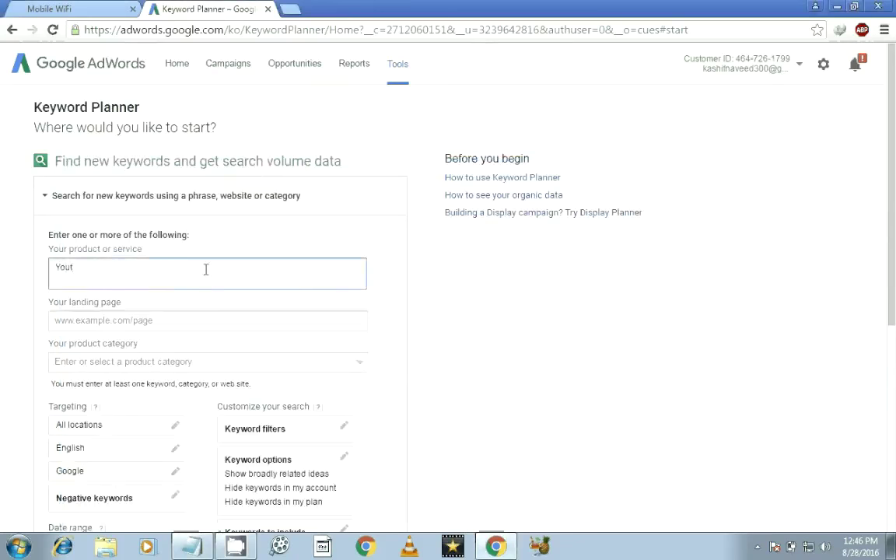
{"action": "type", "text": "ube ma"}
{"action": "type", "text": "ke mone"}
{"action": "type", "text": "u"}
{"action": "type", "text": "y"}
{"action": "scroll", "coordinate": [279, 318], "scroll_direction": "down", "scroll_amount": 2}
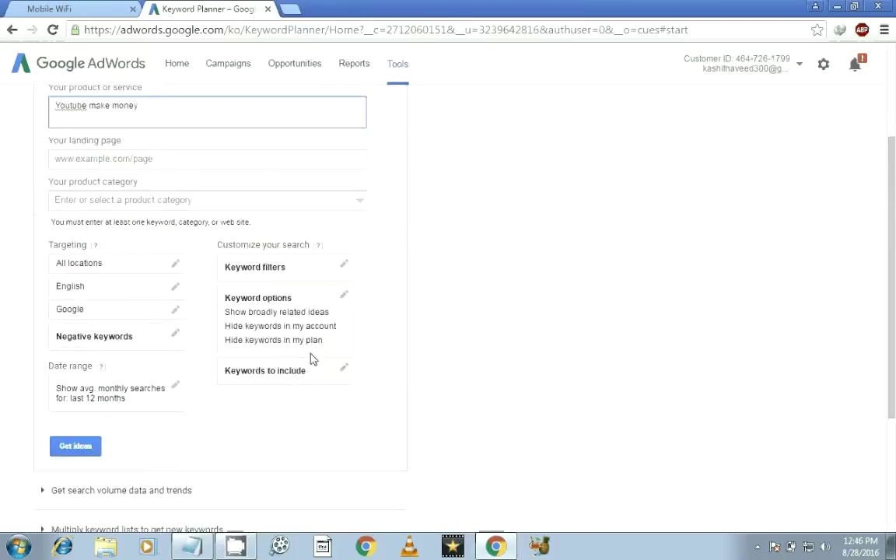
{"action": "left_click", "coordinate": [76, 446]}
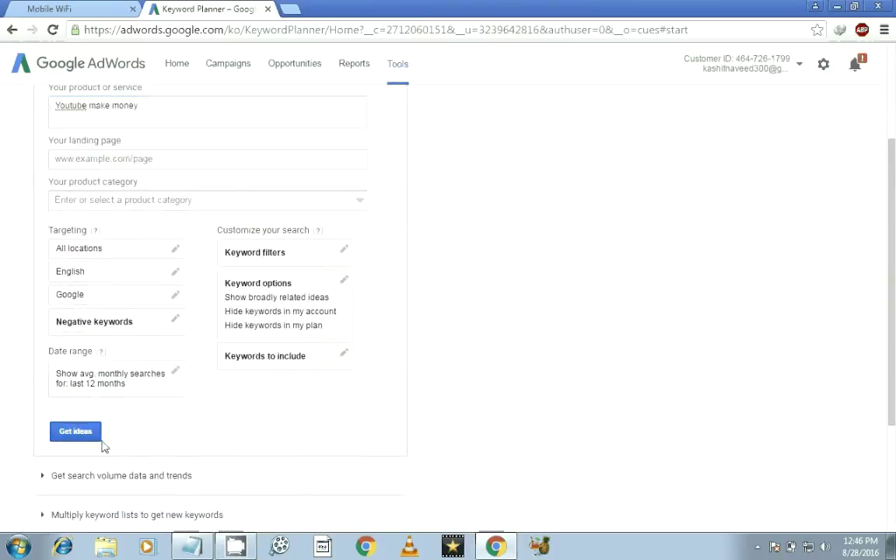
{"action": "left_click", "coordinate": [198, 162]}
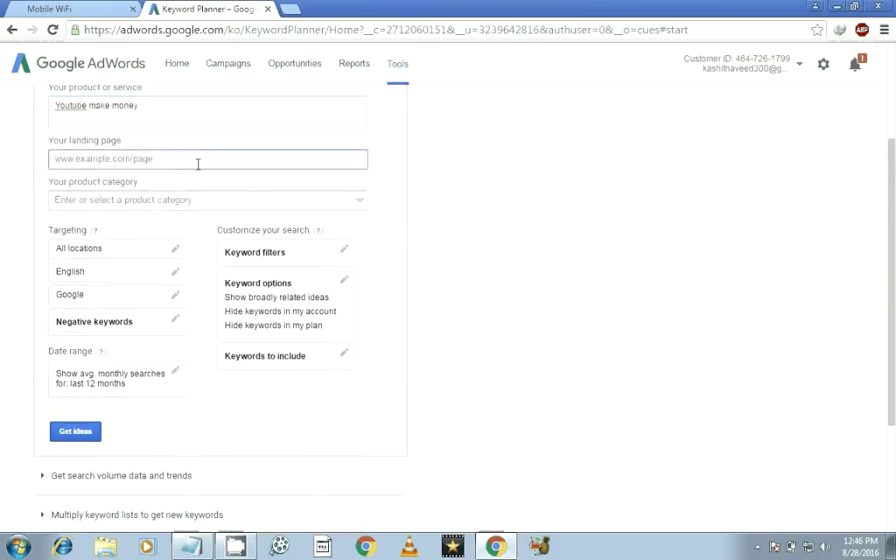
{"action": "left_click", "coordinate": [152, 199]}
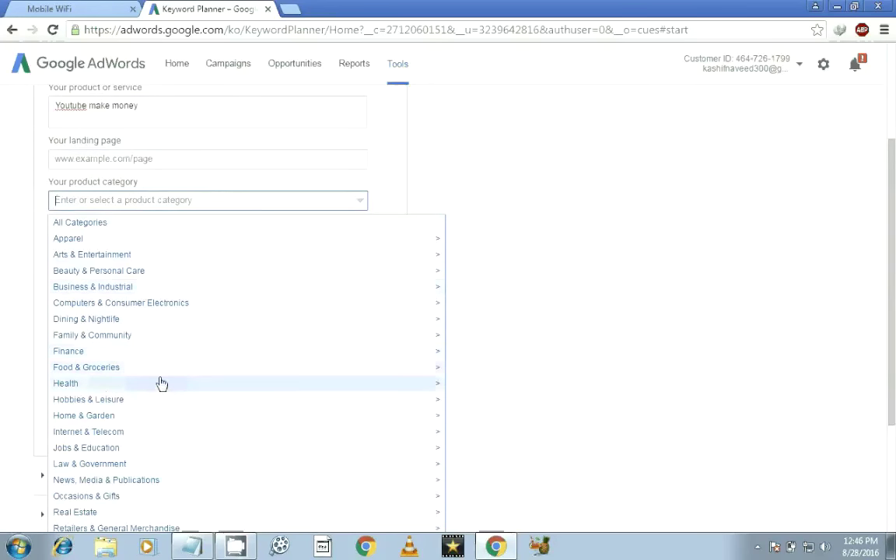
{"action": "scroll", "coordinate": [894, 346], "scroll_direction": "down", "scroll_amount": 2}
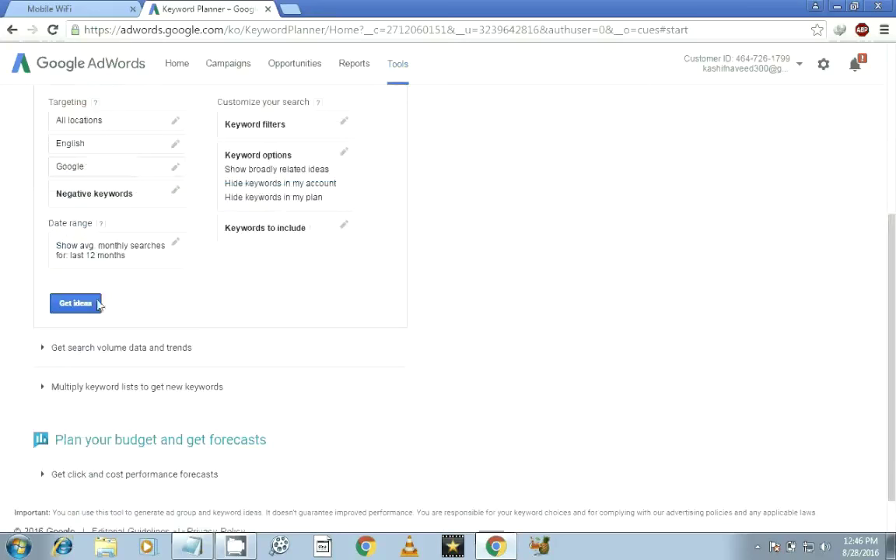
{"action": "left_click", "coordinate": [76, 304]}
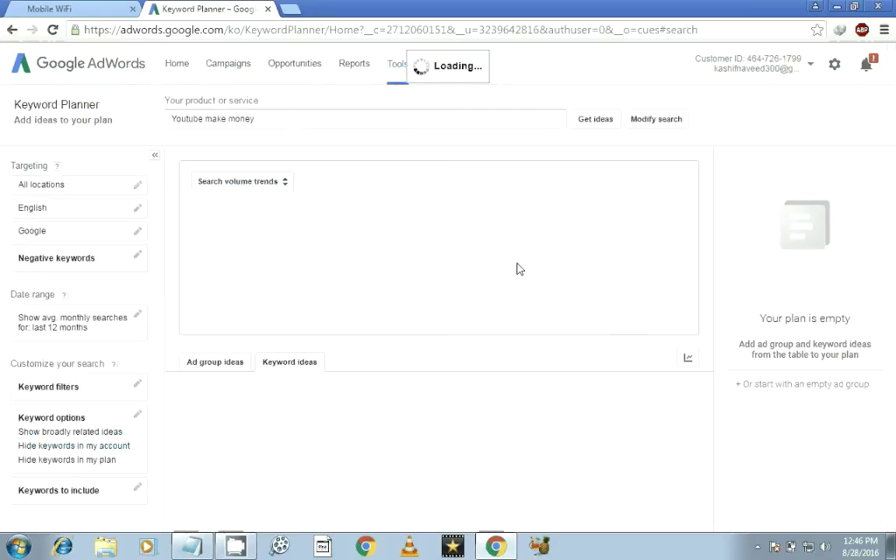
{"action": "scroll", "coordinate": [894, 222], "scroll_direction": "down", "scroll_amount": 1}
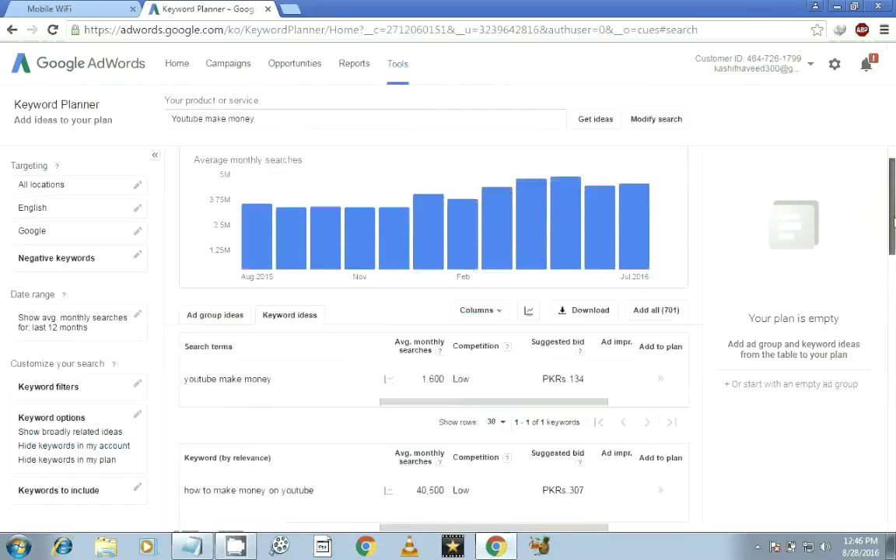
{"action": "scroll", "coordinate": [894, 222], "scroll_direction": "down", "scroll_amount": 2}
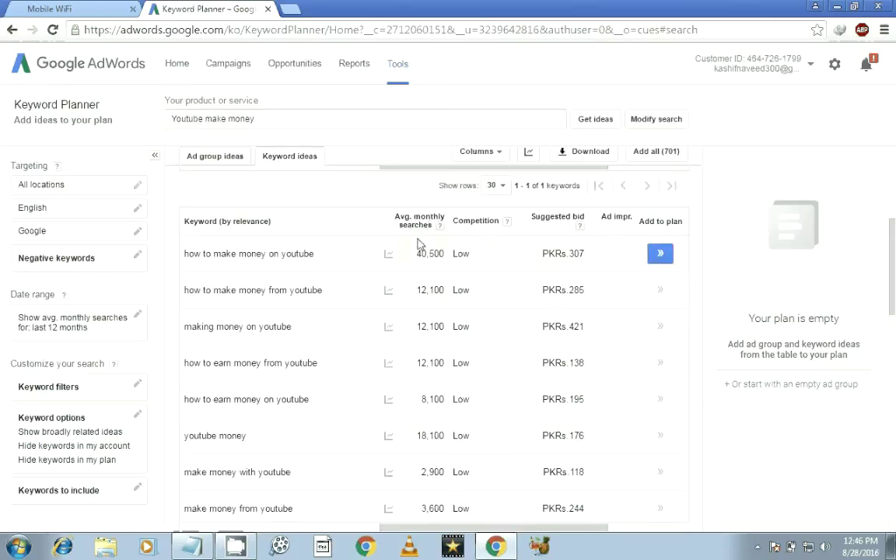
Send the top keyword idea to Ad Preview and Diagnosis from its options popup.
{"action": "left_click", "coordinate": [322, 258]}
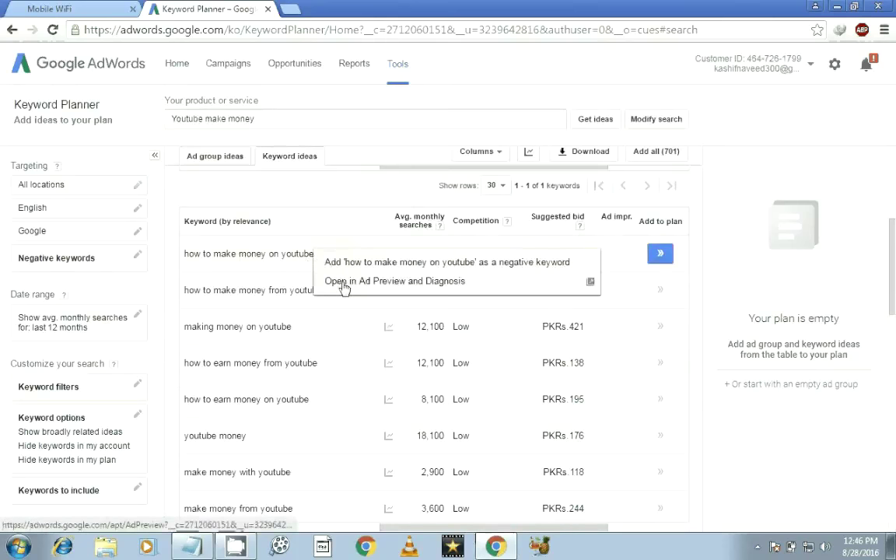
{"action": "left_click", "coordinate": [346, 281]}
{"action": "key", "text": "ctrl+shift+Tab"}
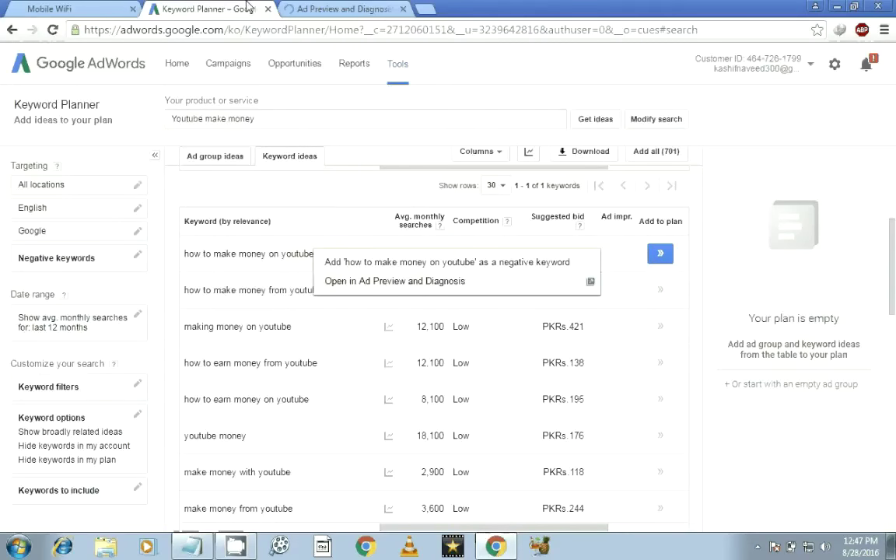
{"action": "left_click", "coordinate": [323, 360]}
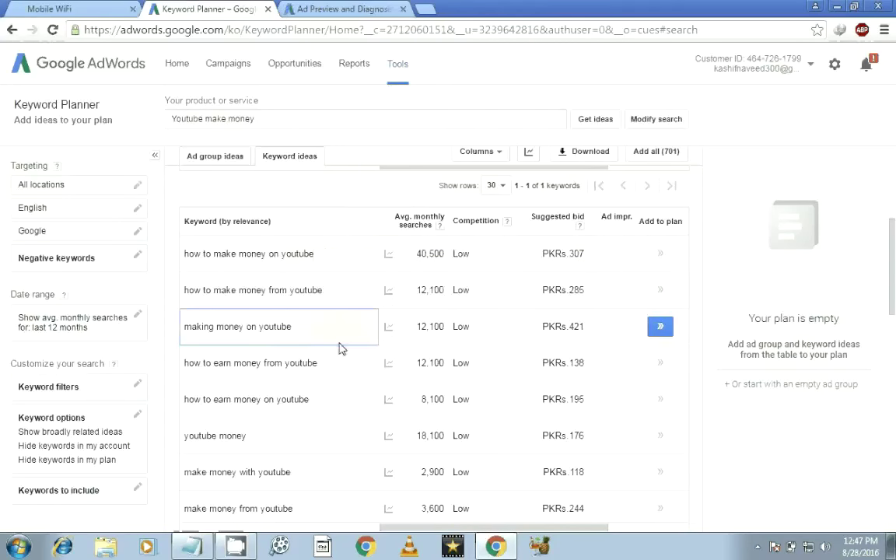
Add 'how to make money on youtube' to the plan, capping its bid range at PKRs.1,952.
{"action": "left_click", "coordinate": [661, 255]}
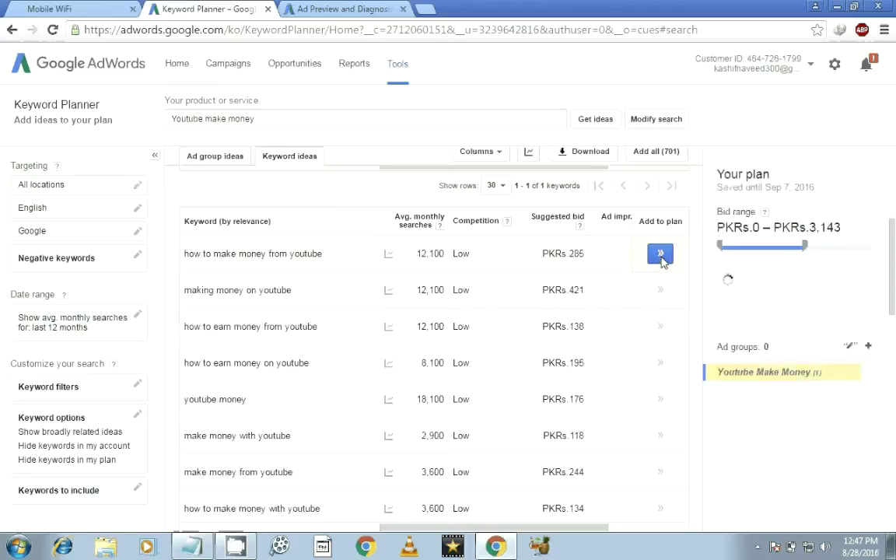
{"action": "left_click_drag", "start_coordinate": [806, 246], "coordinate": [846, 246]}
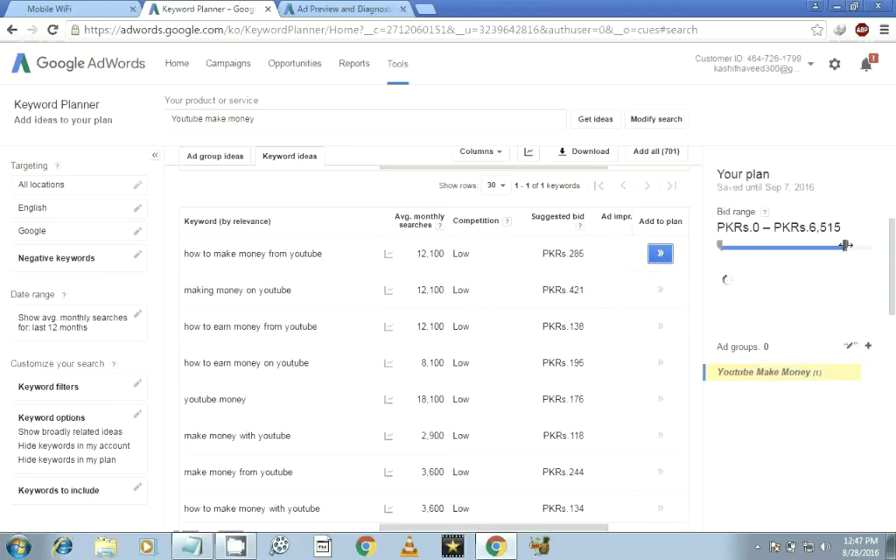
{"action": "scroll", "coordinate": [894, 313], "scroll_direction": "down", "scroll_amount": 1}
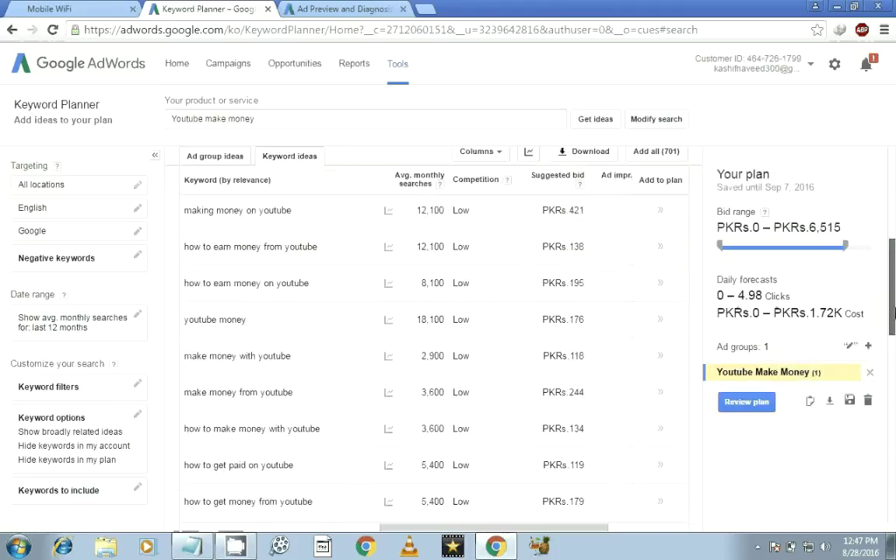
{"action": "left_click_drag", "start_coordinate": [894, 327], "coordinate": [894, 376]}
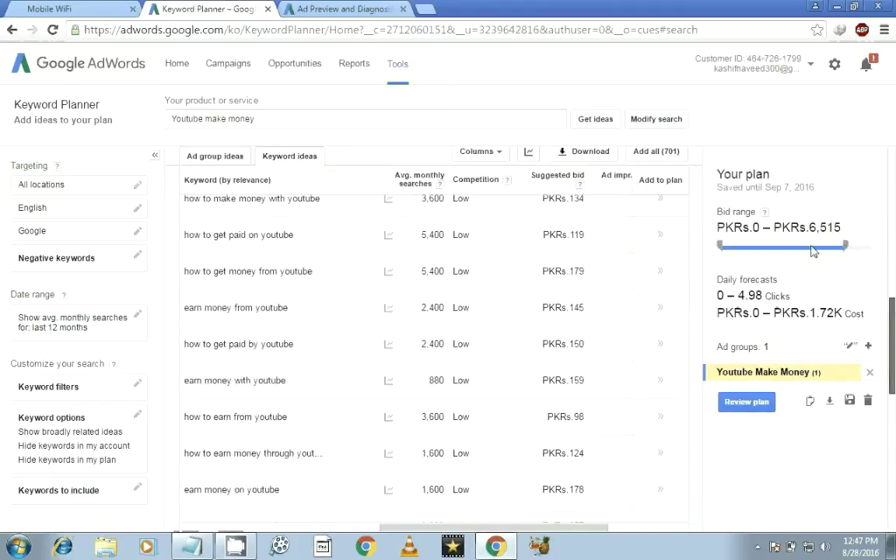
{"action": "left_click_drag", "start_coordinate": [844, 246], "coordinate": [784, 247]}
{"action": "left_click", "coordinate": [781, 248]}
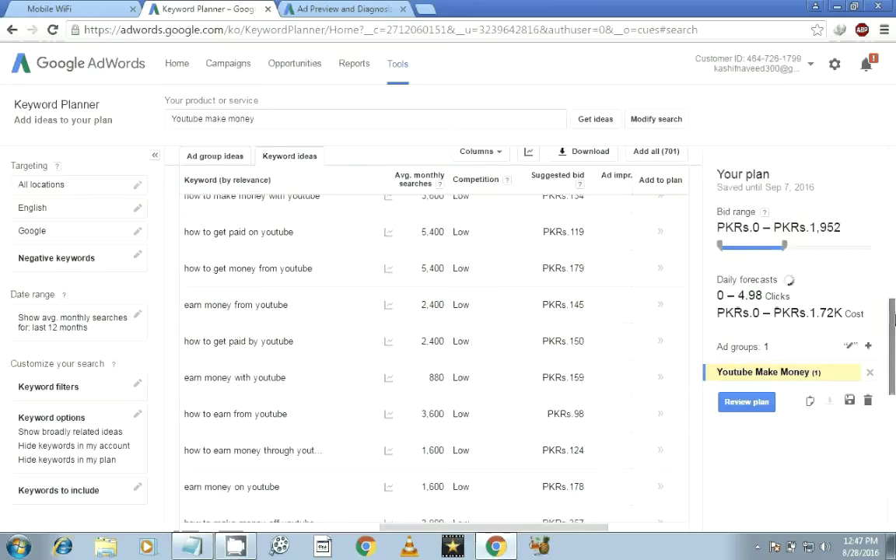
{"action": "scroll", "coordinate": [895, 364], "scroll_direction": "down", "scroll_amount": 1}
{"action": "scroll", "coordinate": [895, 363], "scroll_direction": "down", "scroll_amount": 2}
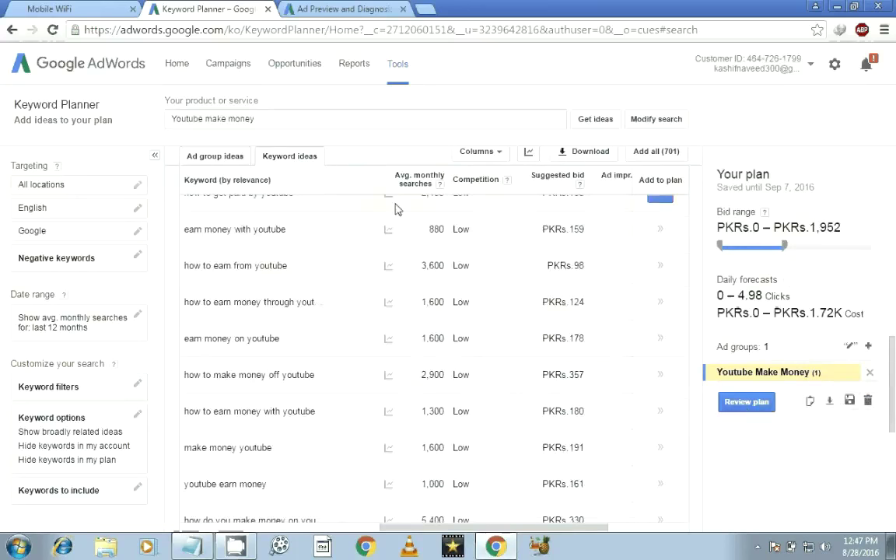
{"action": "left_click", "coordinate": [342, 8]}
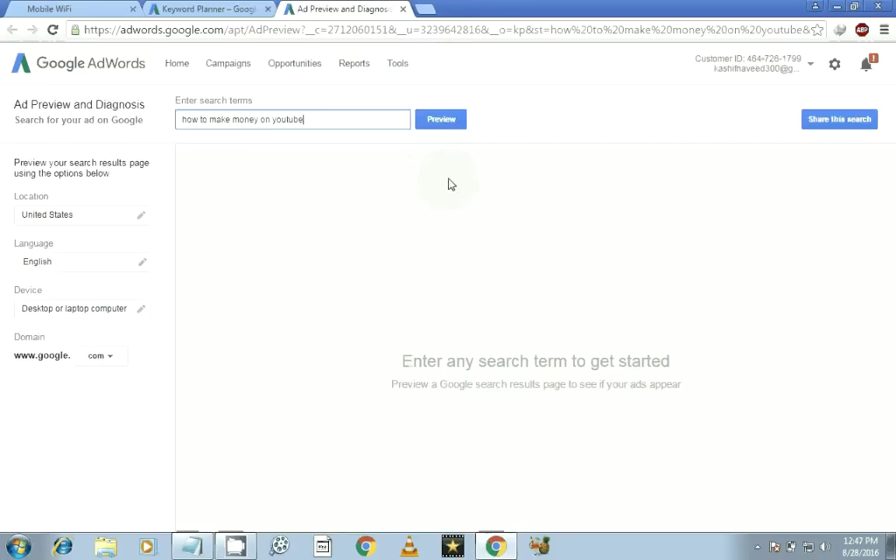
Preview results for 'how to make money on youtube', then close the preview tab.
{"action": "left_click", "coordinate": [451, 119]}
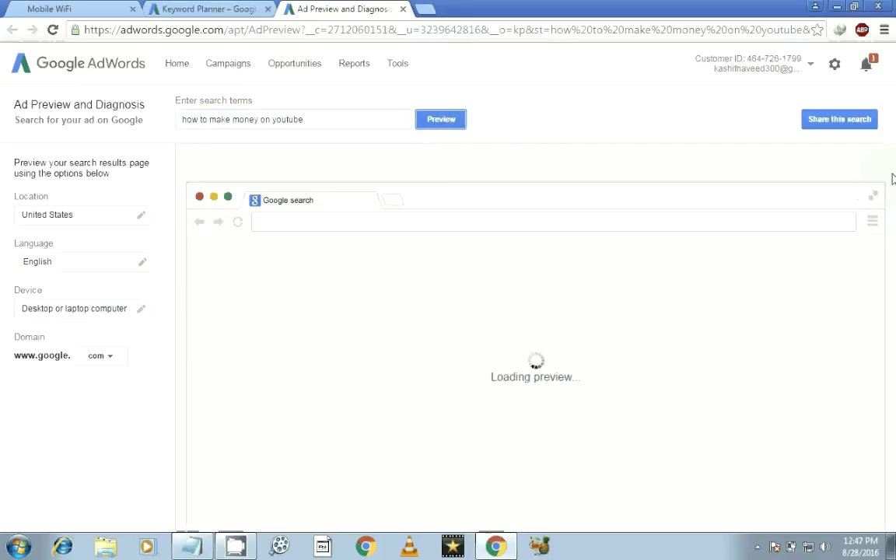
{"action": "left_click_drag", "start_coordinate": [894, 210], "coordinate": [752, 140]}
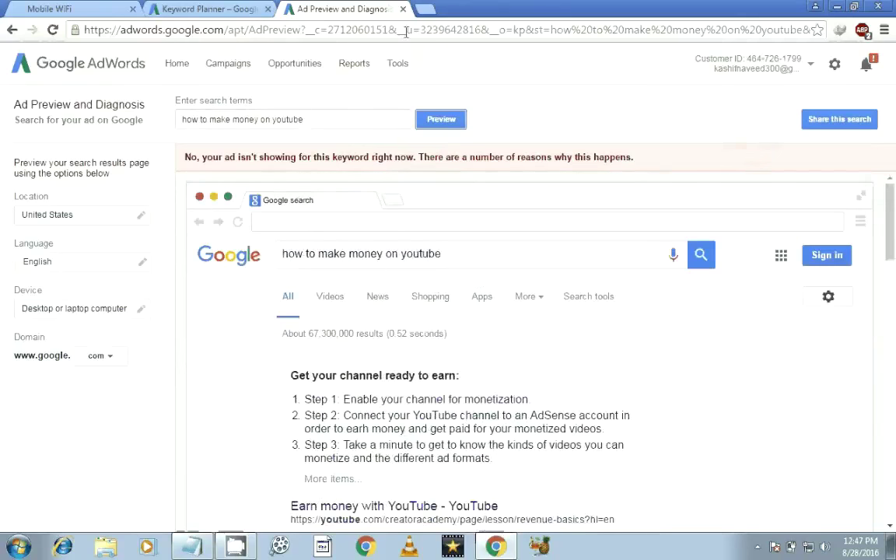
{"action": "left_click", "coordinate": [254, 8]}
{"action": "left_click", "coordinate": [342, 9]}
{"action": "left_click", "coordinate": [403, 9]}
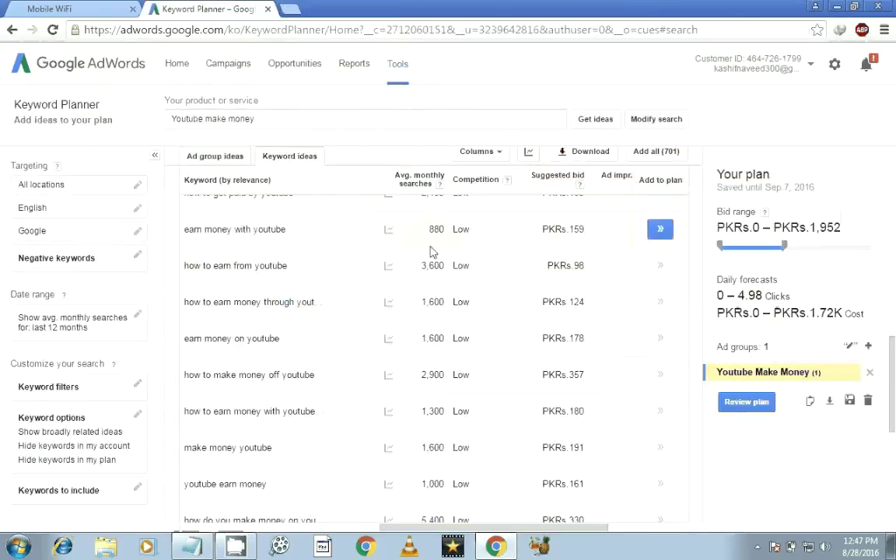
{"action": "scroll", "coordinate": [893, 405], "scroll_direction": "up", "scroll_amount": 10}
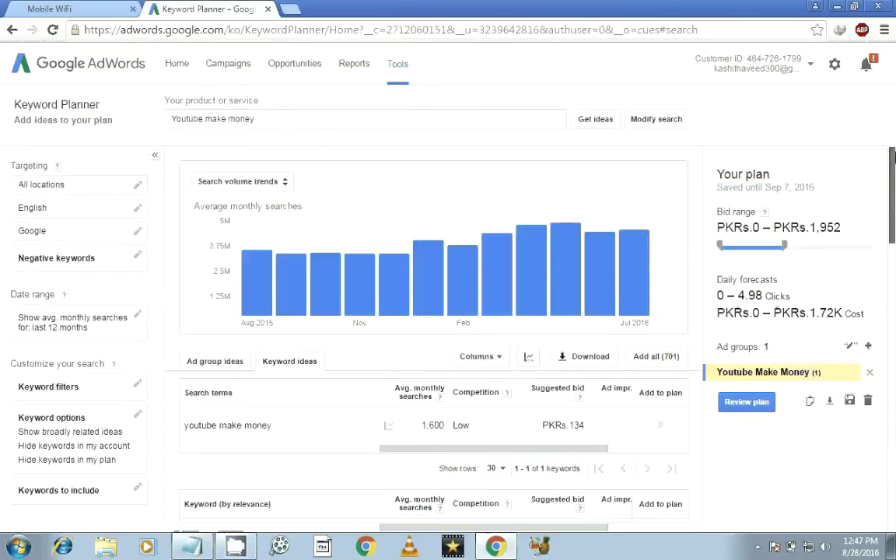
Restore Notepad and write 'Your free using this keywords planner .' over two lines.
{"action": "left_click", "coordinate": [236, 547]}
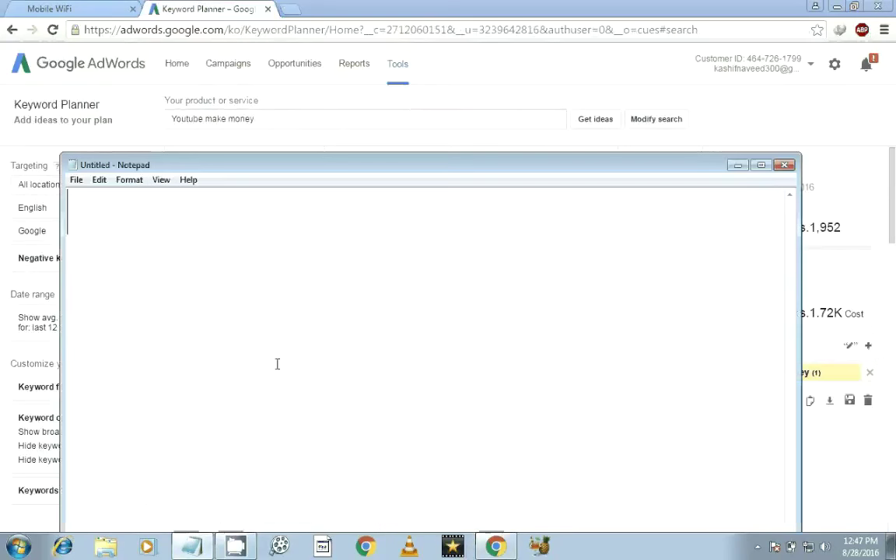
{"action": "type", "text": "Your"}
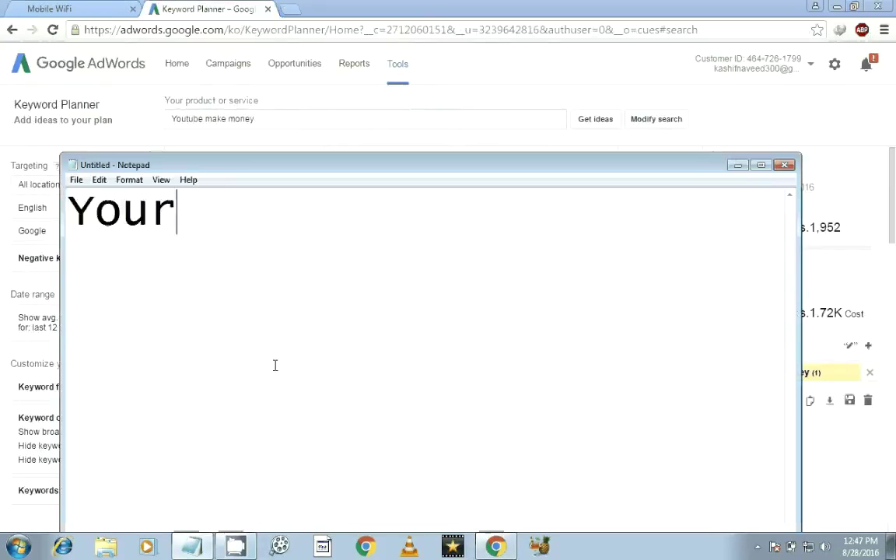
{"action": "type", "text": " free "}
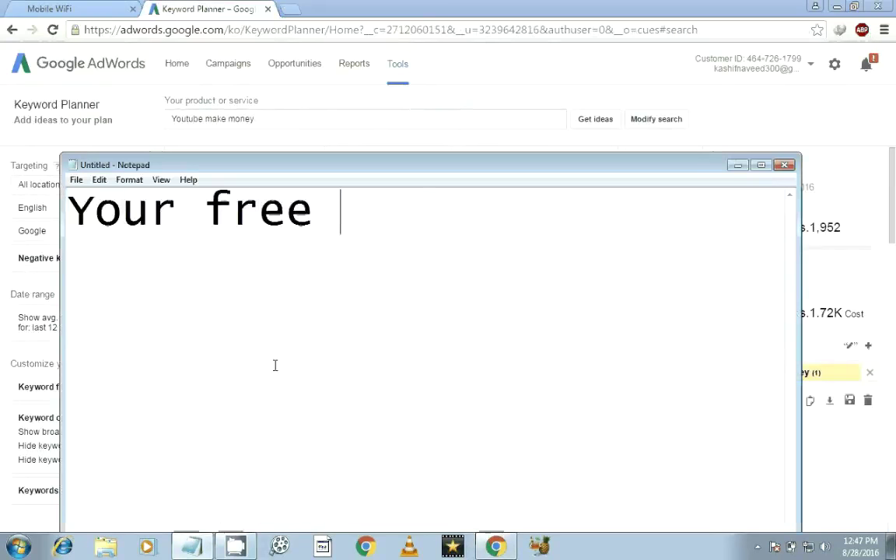
{"action": "type", "text": "using "}
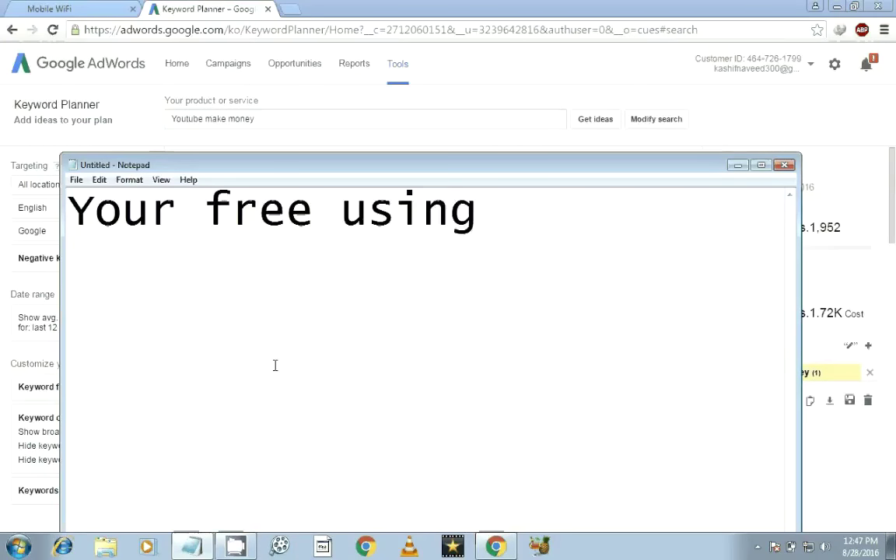
{"action": "type", "text": "this"}
{"action": "key", "text": "Return"}
{"action": "type", "text": "key"}
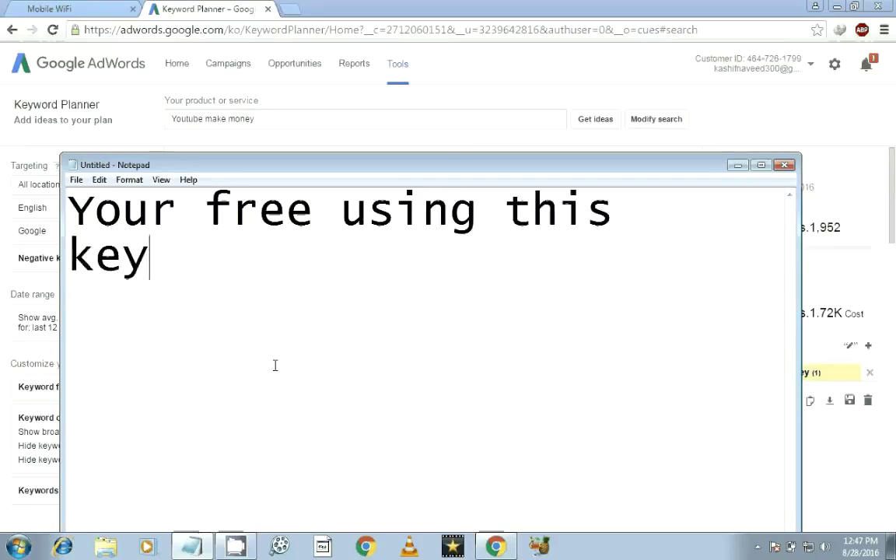
{"action": "type", "text": "words "}
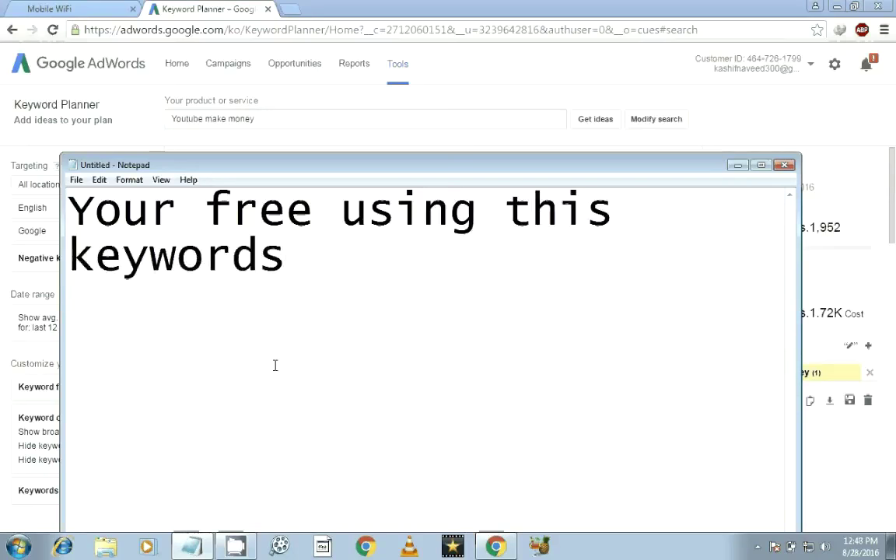
{"action": "type", "text": "planner ."}
{"action": "key", "text": "Return"}
Add 'so if you face any problems then contact me' followed by a contact e-mail address.
{"action": "type", "text": "so "}
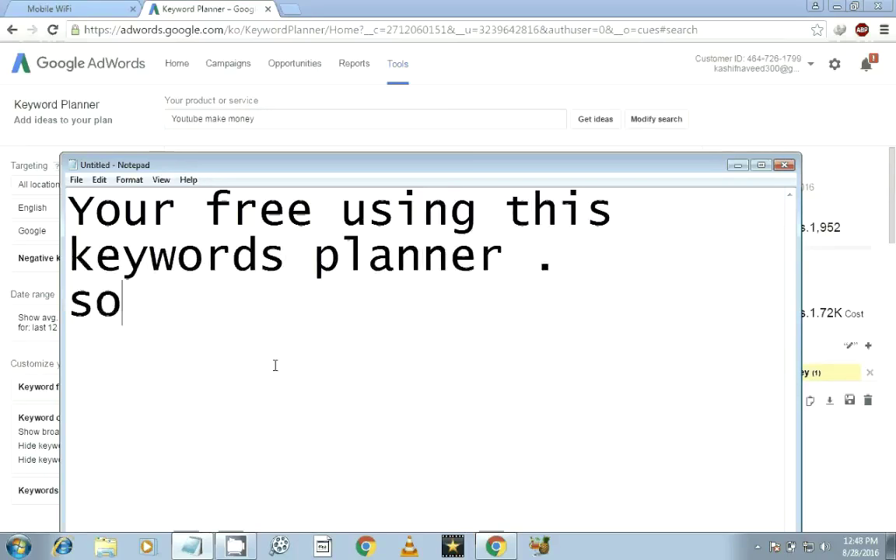
{"action": "type", "text": "if y"}
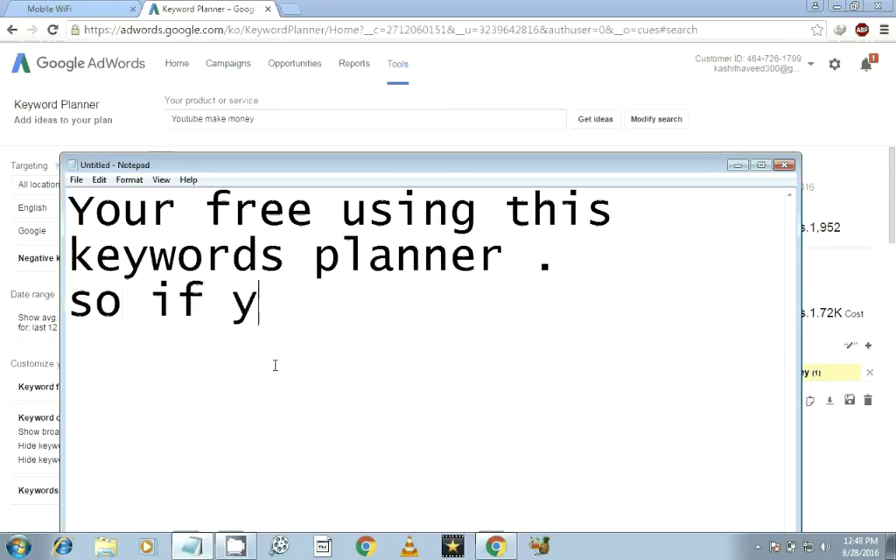
{"action": "type", "text": "ou face a"}
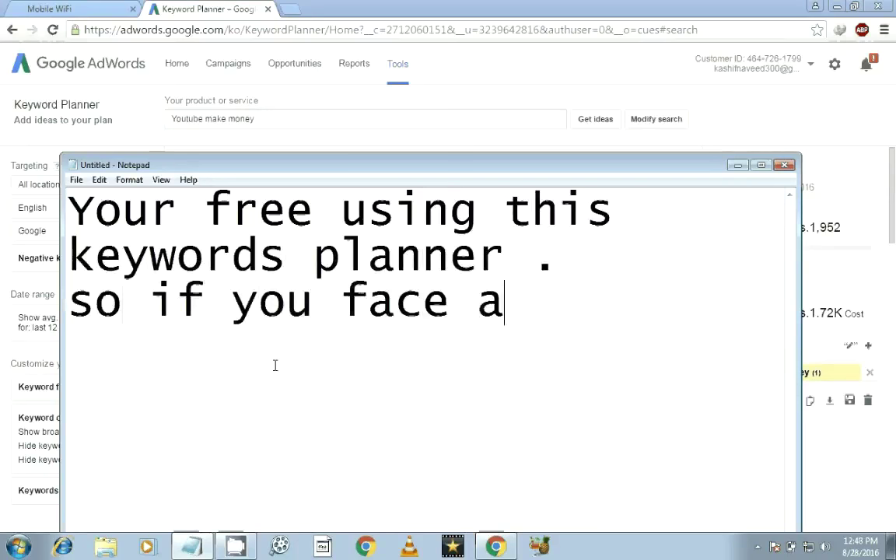
{"action": "type", "text": "ny problems"}
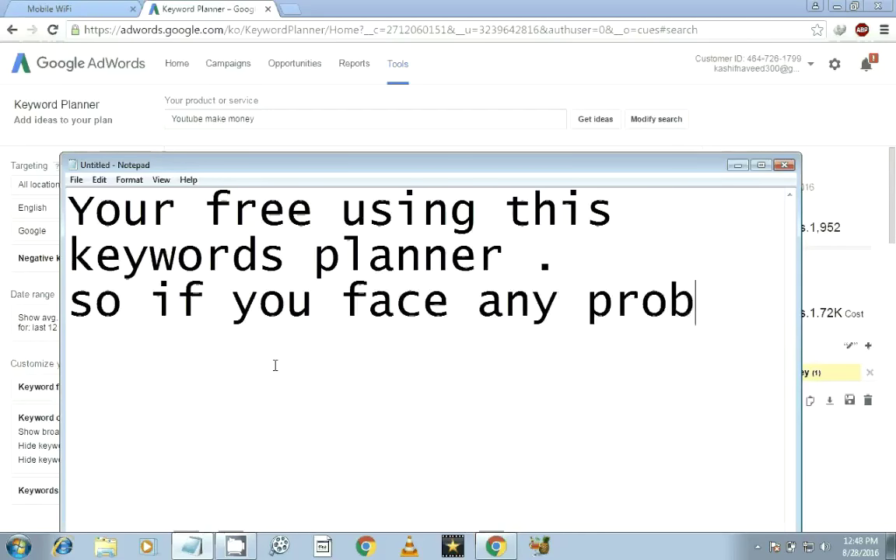
{"action": "key", "text": "BackSpace"}
{"action": "key", "text": "BackSpace"}
{"action": "key", "text": "Return"}
{"action": "type", "text": "the"}
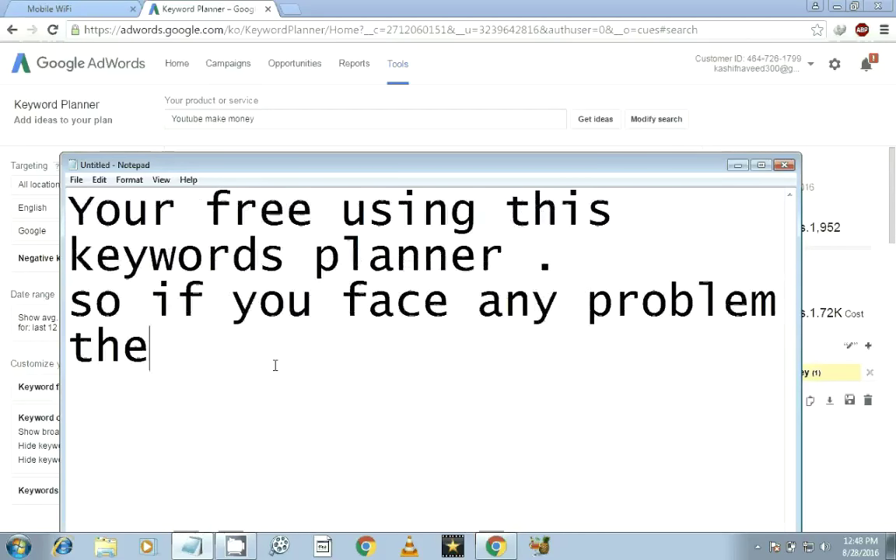
{"action": "type", "text": "n conta"}
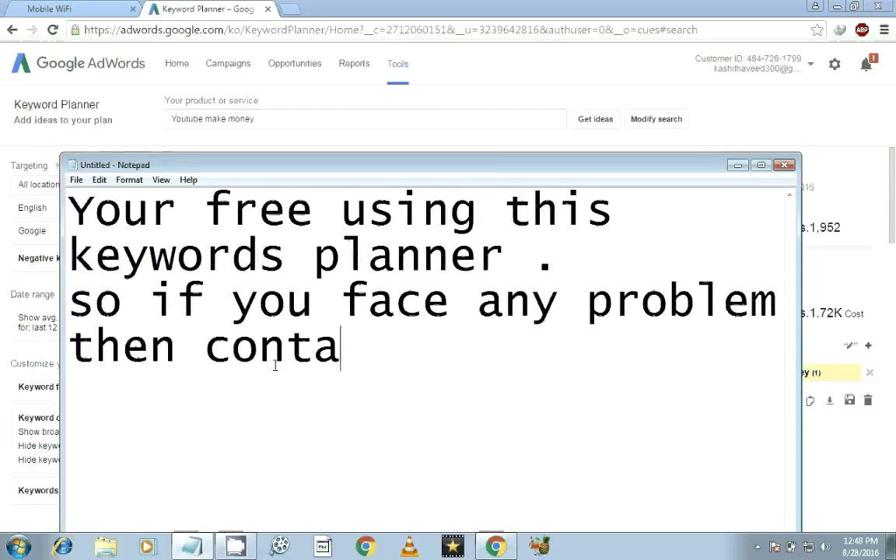
{"action": "type", "text": "ct me"}
{"action": "key", "text": "Return"}
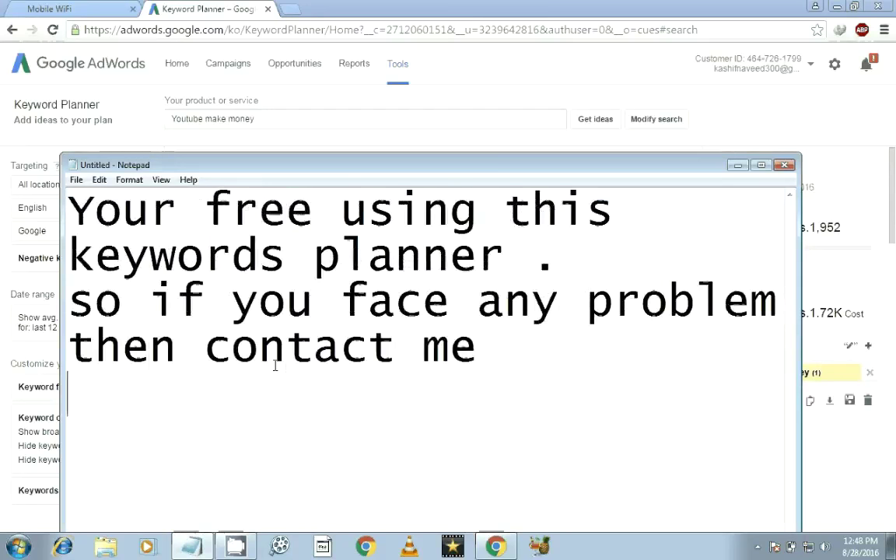
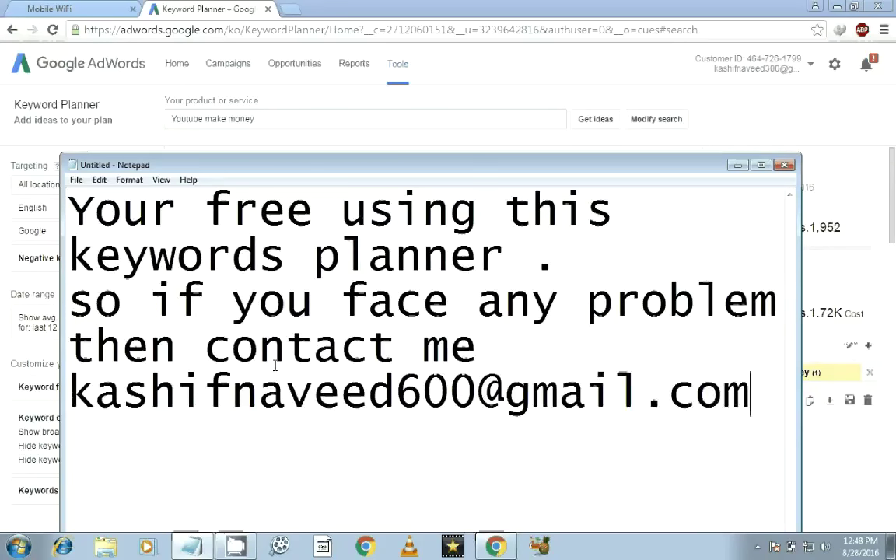
{"action": "key", "text": "ctrl+a"}
Type 'if you like this video', 'please like share and comment', then begin 'and dont'.
{"action": "type", "text": "if you "}
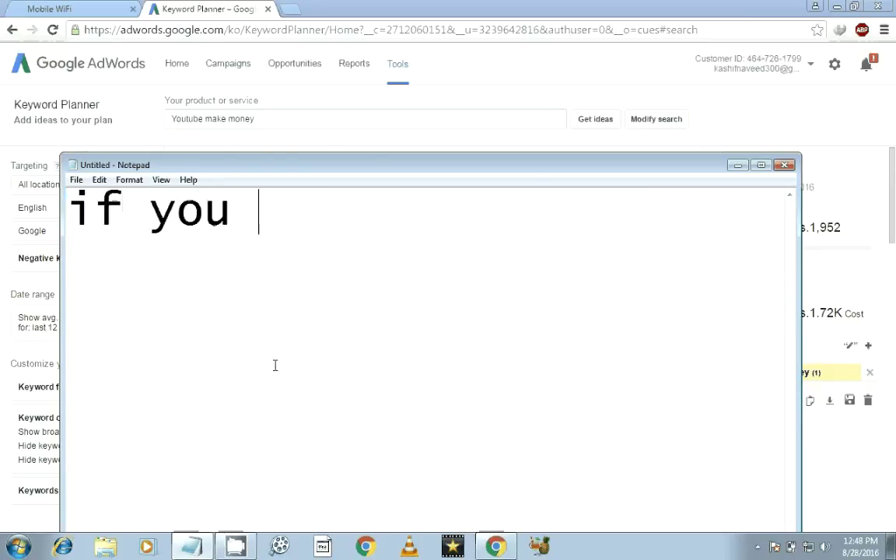
{"action": "type", "text": "like th"}
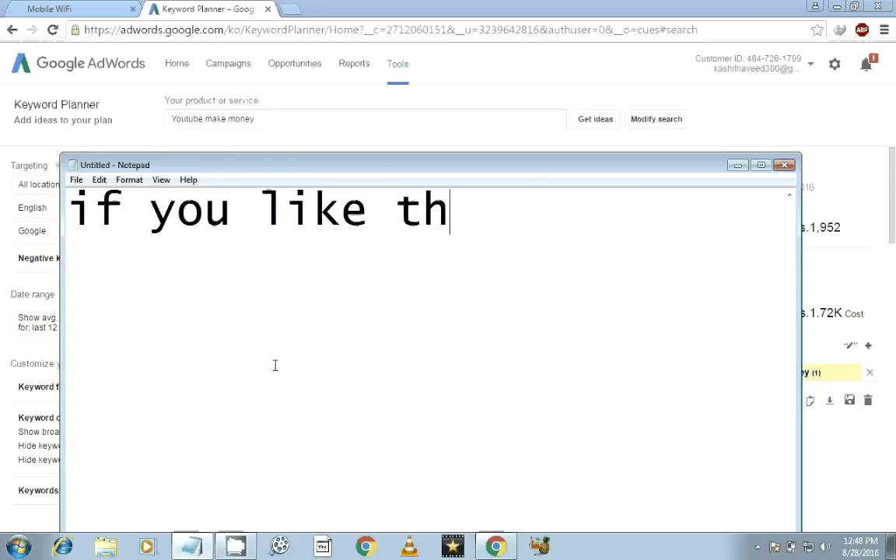
{"action": "type", "text": "is video"}
{"action": "key", "text": "Return"}
{"action": "type", "text": "please l"}
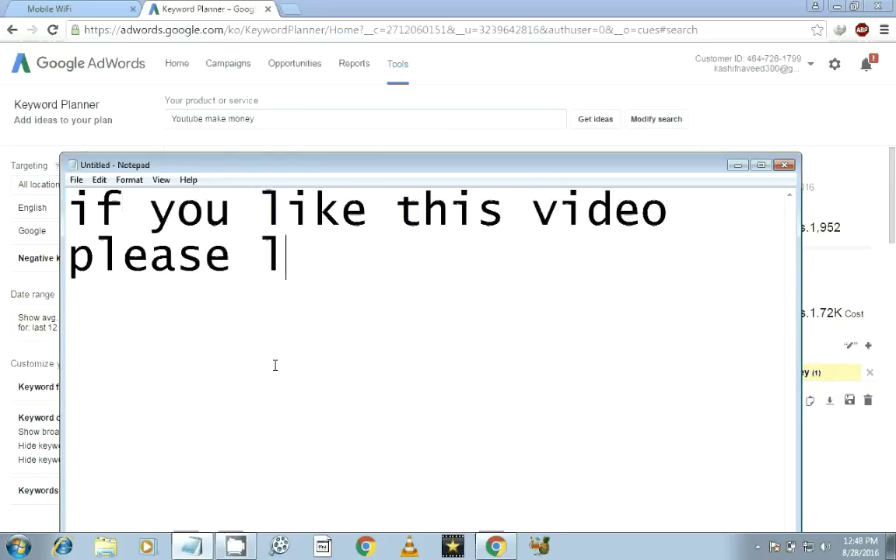
{"action": "type", "text": "ike share"}
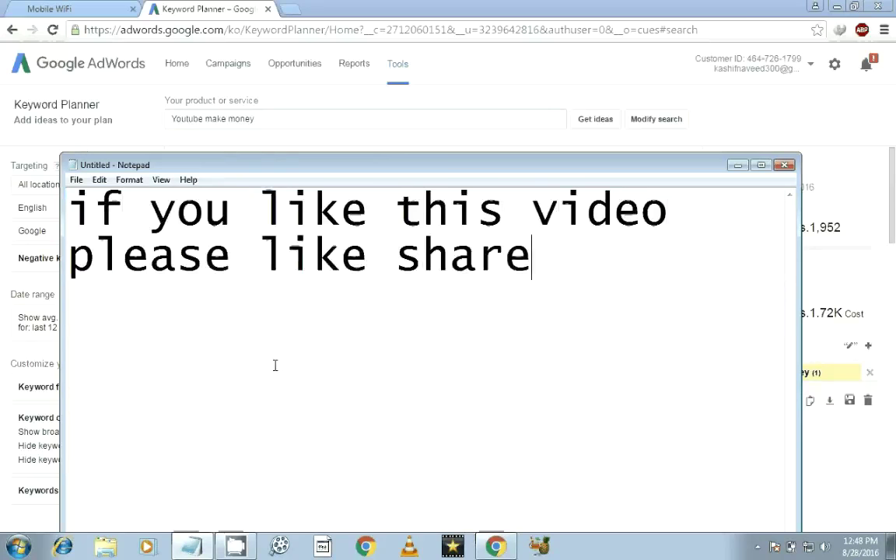
{"action": "type", "text": " and comment"}
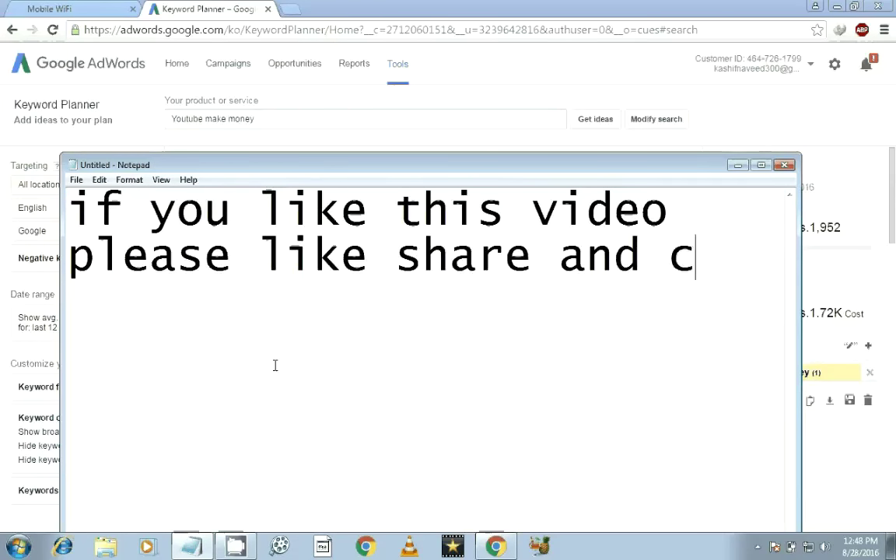
{"action": "key", "text": "Return"}
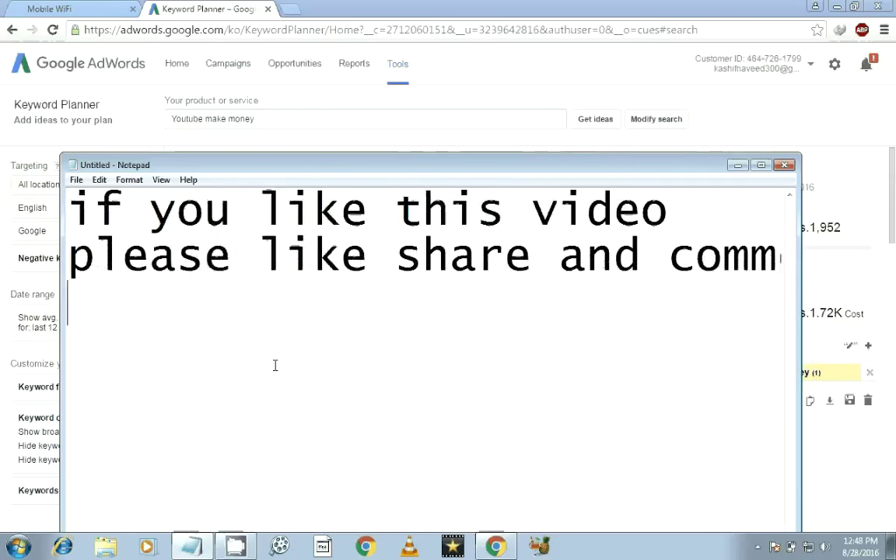
{"action": "type", "text": "and dont"}
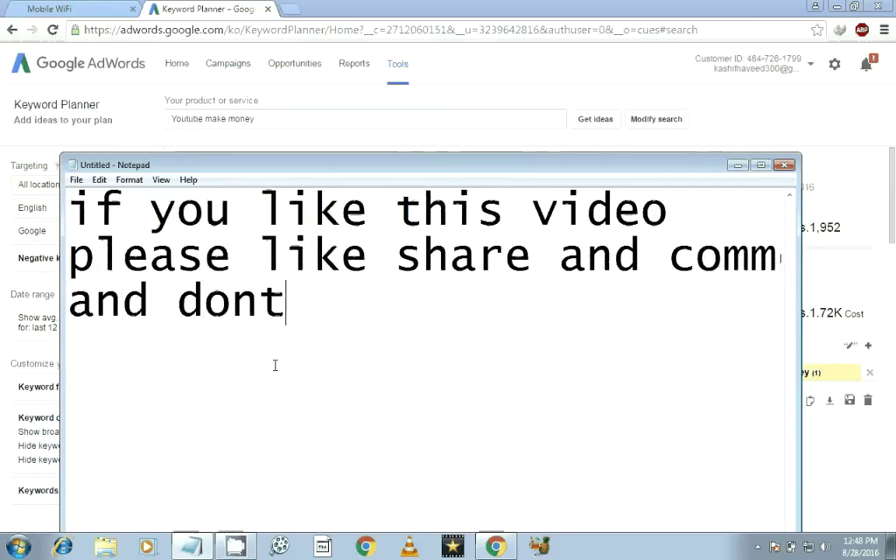